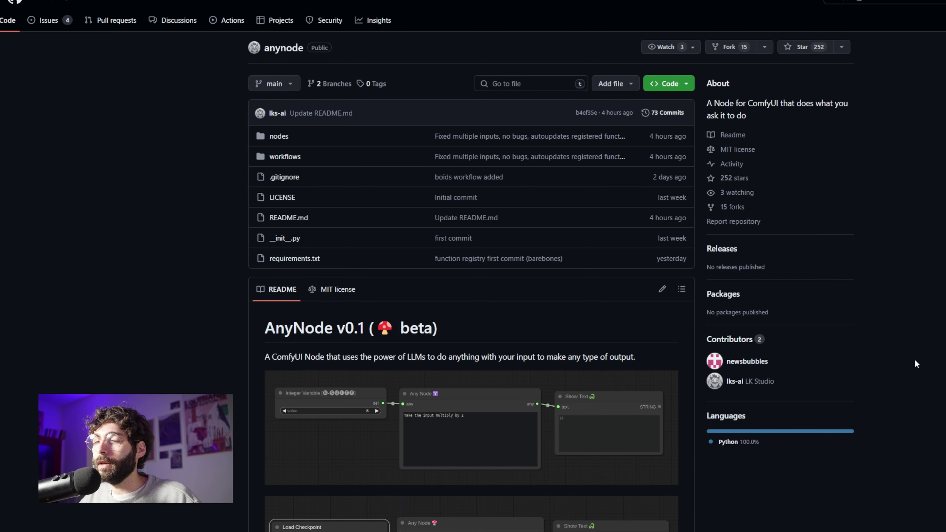
Step: Read through the AnyNode repository's README and examine its example workflows
{"action": "scroll", "coordinate": [905, 298], "scroll_direction": "down", "scroll_amount": 10}
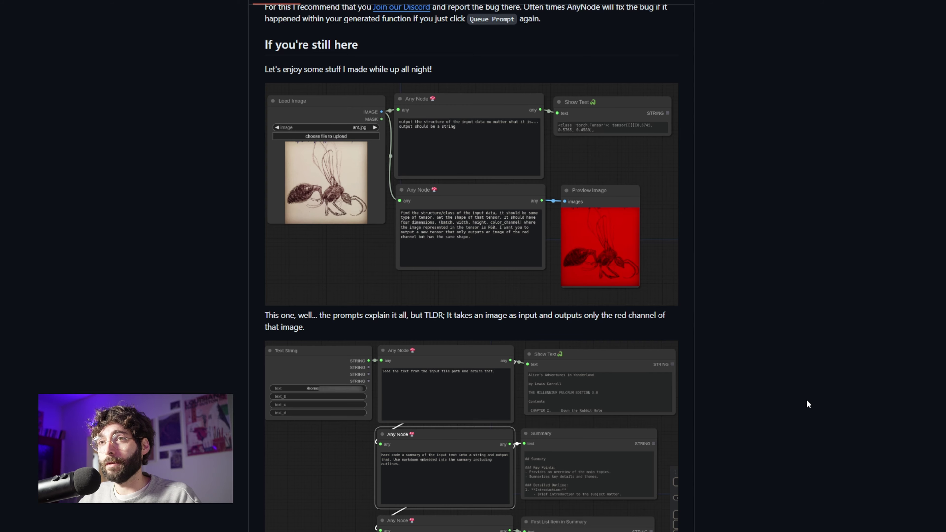
{"action": "scroll", "coordinate": [806, 400], "scroll_direction": "down", "scroll_amount": 5}
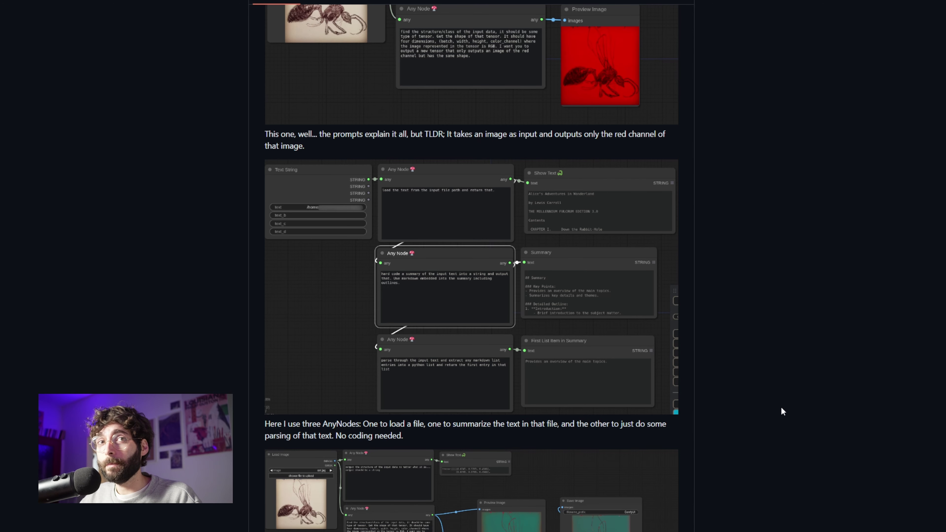
{"action": "scroll", "coordinate": [778, 406], "scroll_direction": "down", "scroll_amount": 11}
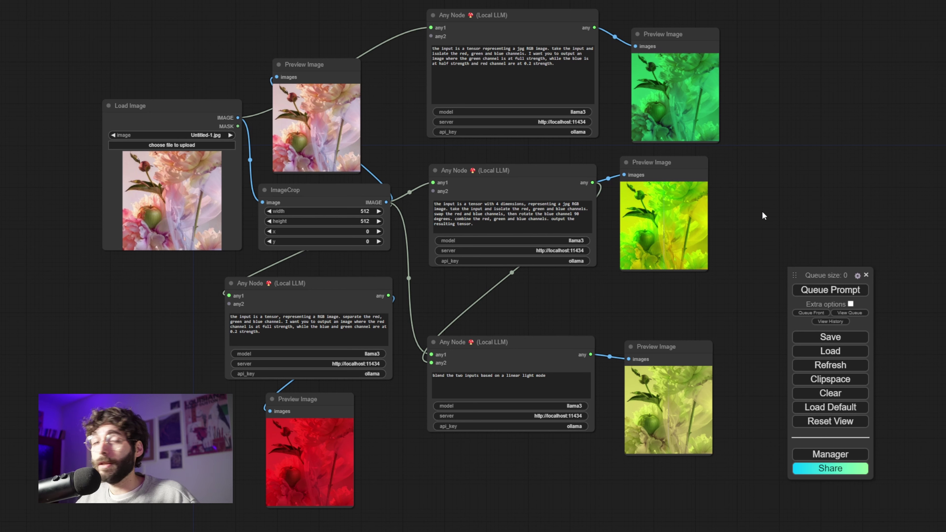
{"action": "left_click", "coordinate": [558, 346]}
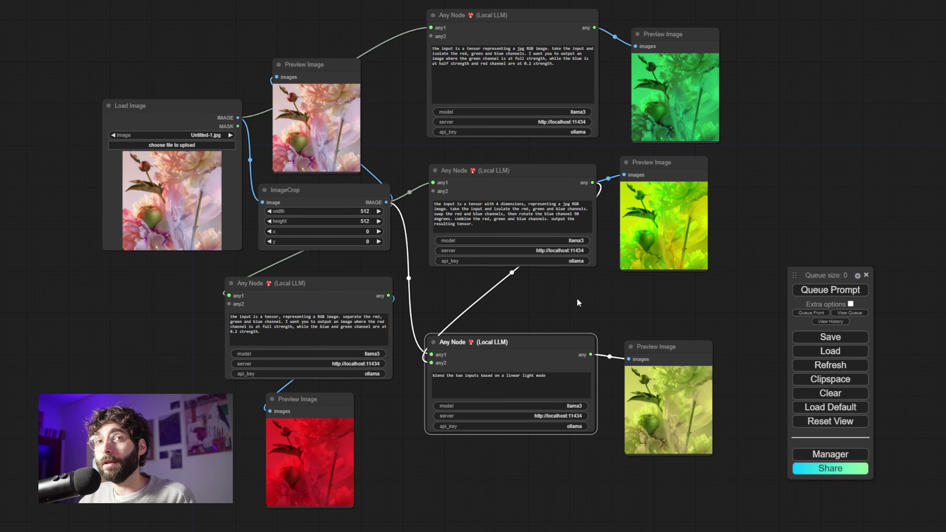
{"action": "left_click_drag", "start_coordinate": [577, 298], "coordinate": [577, 305]}
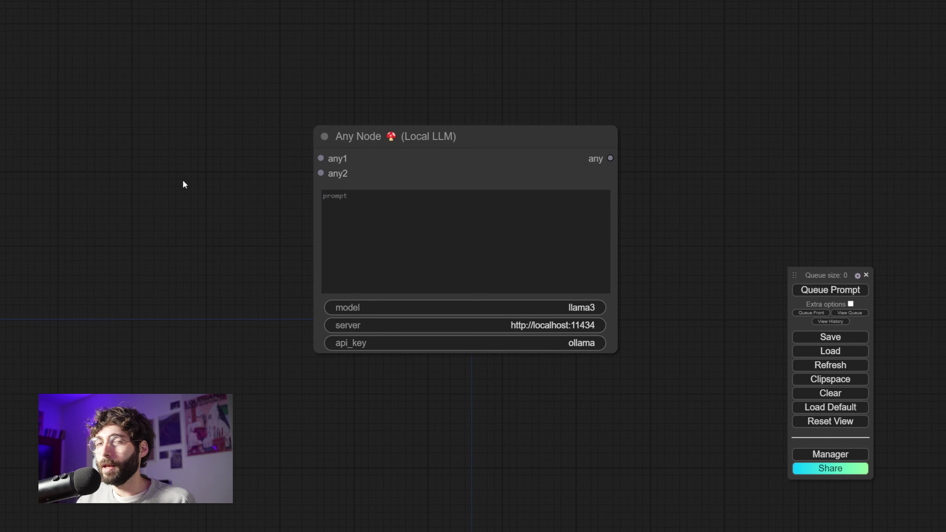
Step: Add a Load Image node beside the Any Node and connect its IMAGE output to the any1 input
{"action": "double_click", "coordinate": [233, 198]}
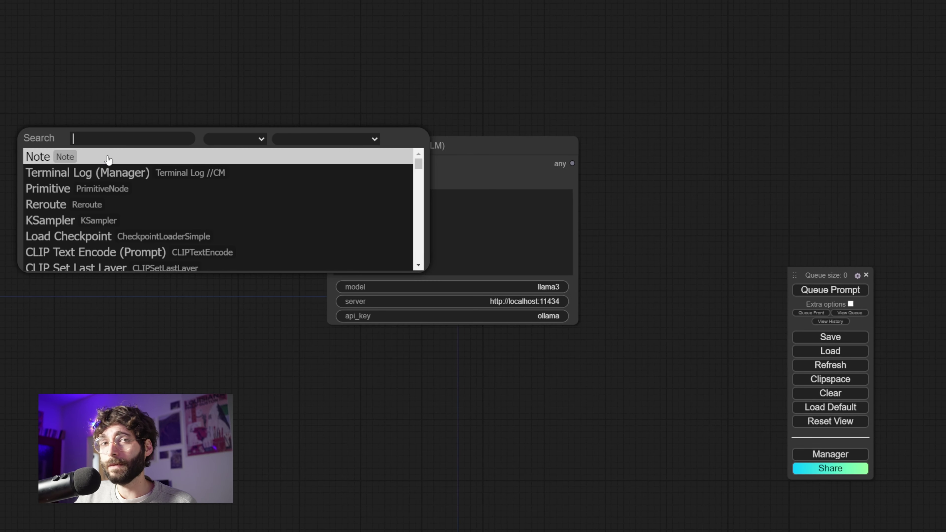
{"action": "type", "text": "load image"}
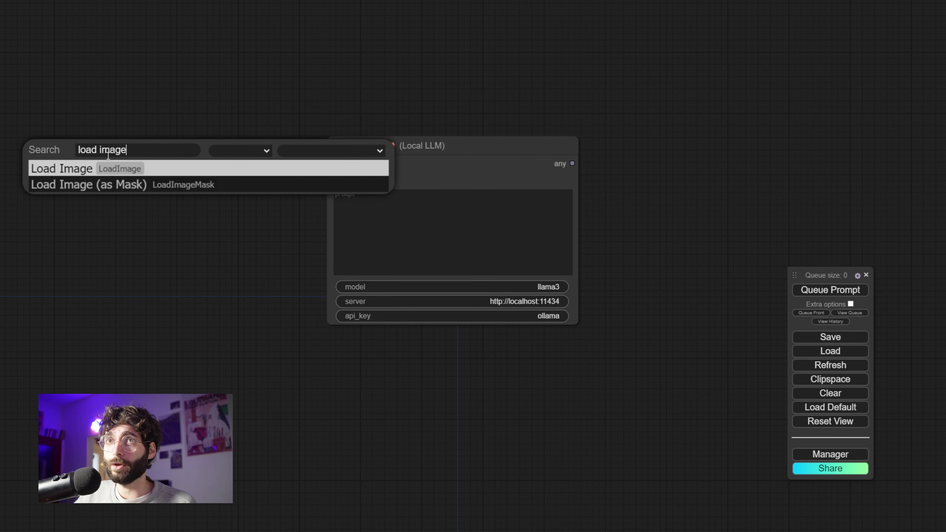
{"action": "key", "text": "Return"}
{"action": "left_click_drag", "start_coordinate": [297, 164], "coordinate": [333, 164]}
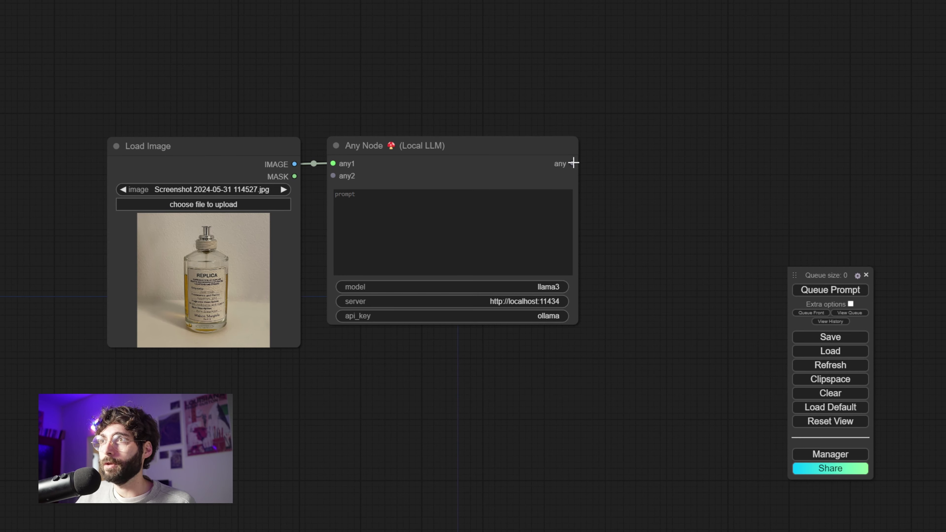
Step: Add a Preview Image node fed by the Any Node's any output and place it beside that node
{"action": "left_click_drag", "start_coordinate": [572, 163], "coordinate": [621, 160]}
{"action": "left_click", "coordinate": [628, 179]}
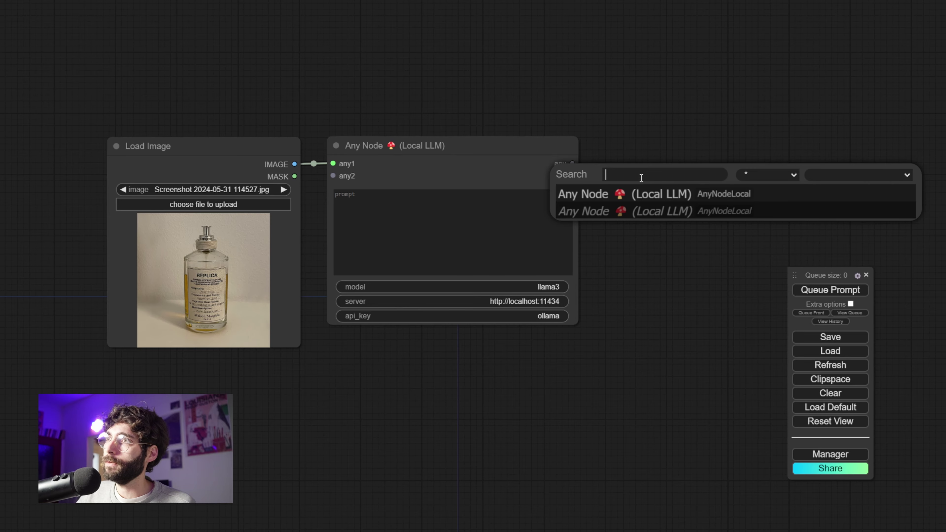
{"action": "type", "text": "preview"}
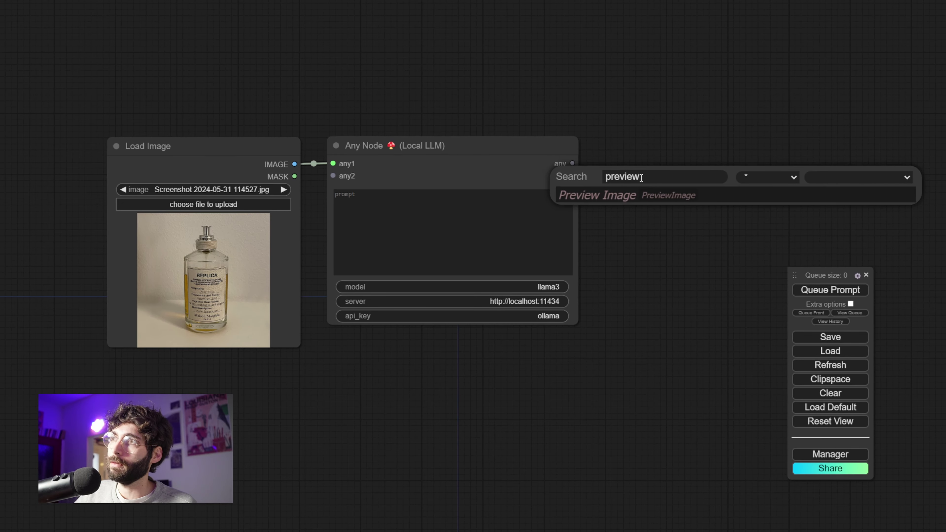
{"action": "key", "text": "Down"}
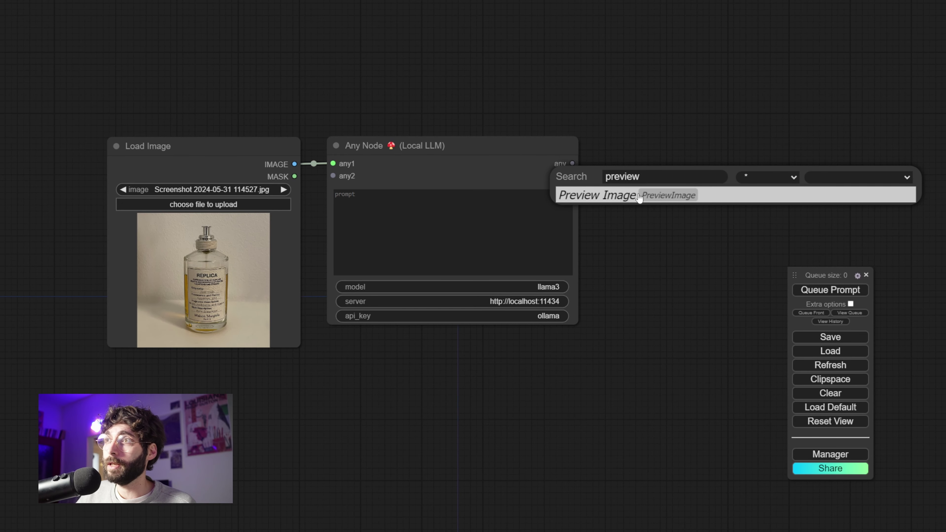
{"action": "left_click", "coordinate": [636, 194]}
{"action": "left_click_drag", "start_coordinate": [652, 166], "coordinate": [648, 164]}
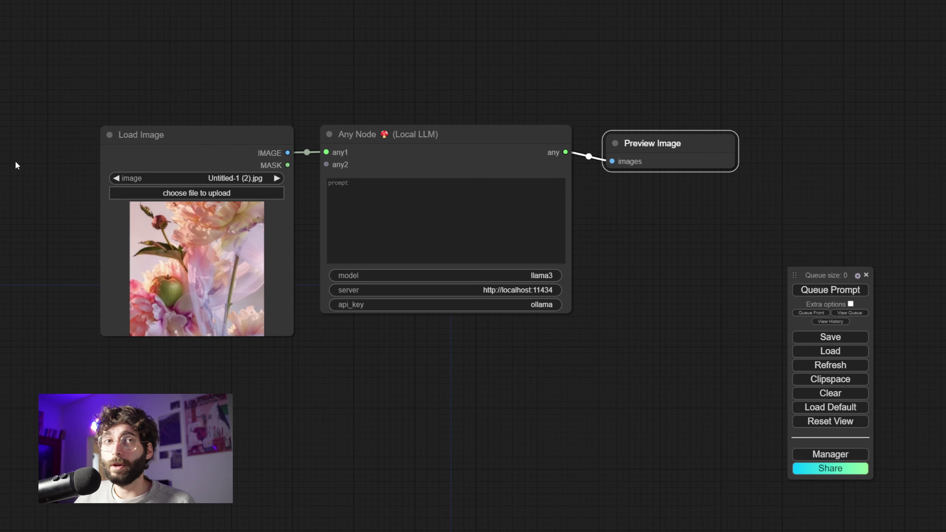
{"action": "left_click", "coordinate": [617, 175]}
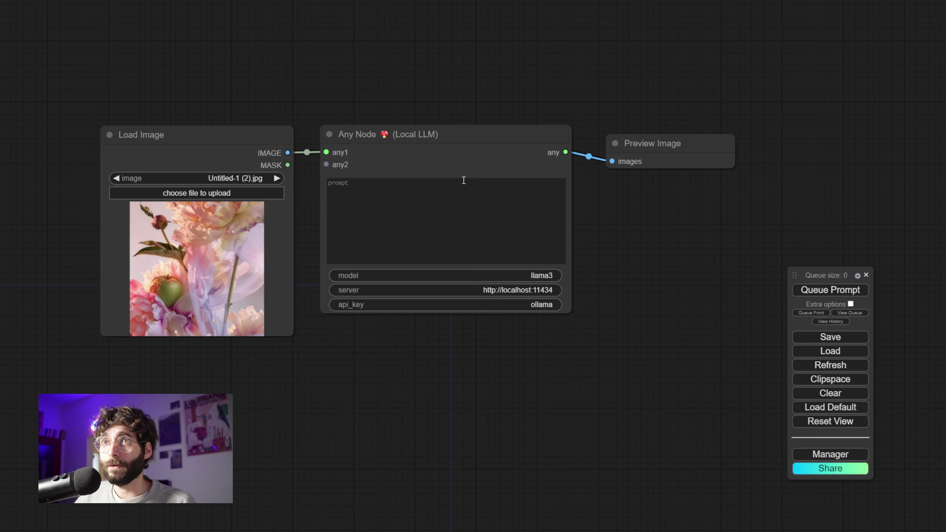
Step: Prompt Any Node with "the input is a tensor, representing a rgb image. take the input, separate the rgb channels, and output the red channel as an image"
{"action": "left_click", "coordinate": [457, 191]}
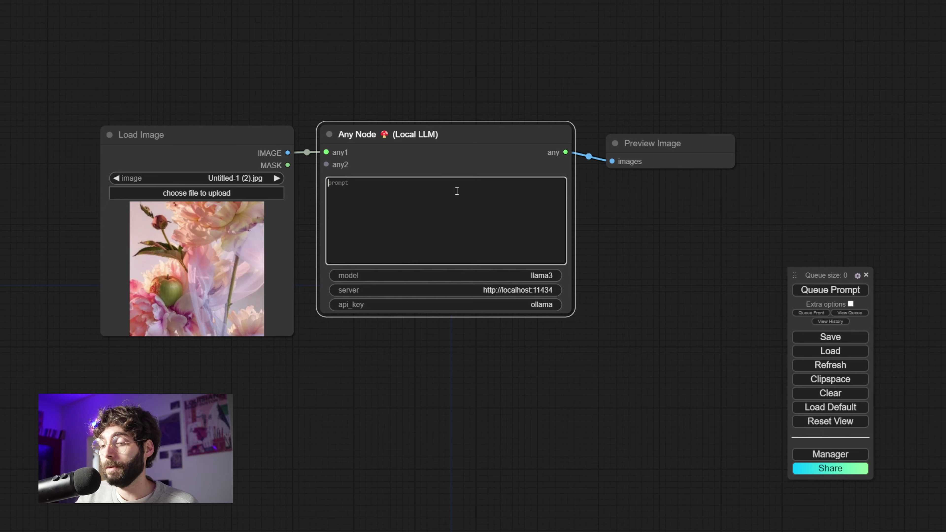
{"action": "left_click", "coordinate": [457, 191]}
{"action": "type", "text": "the input i"}
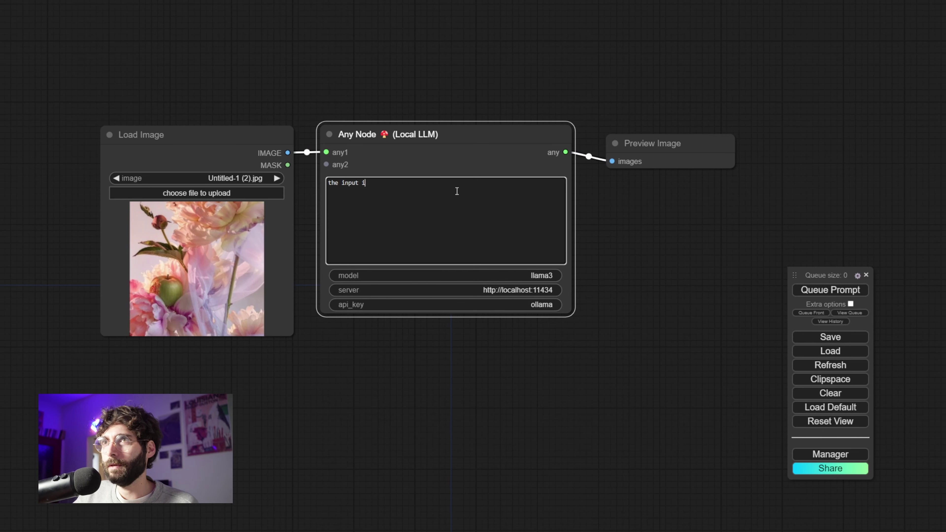
{"action": "type", "text": "s a tensor, repr"}
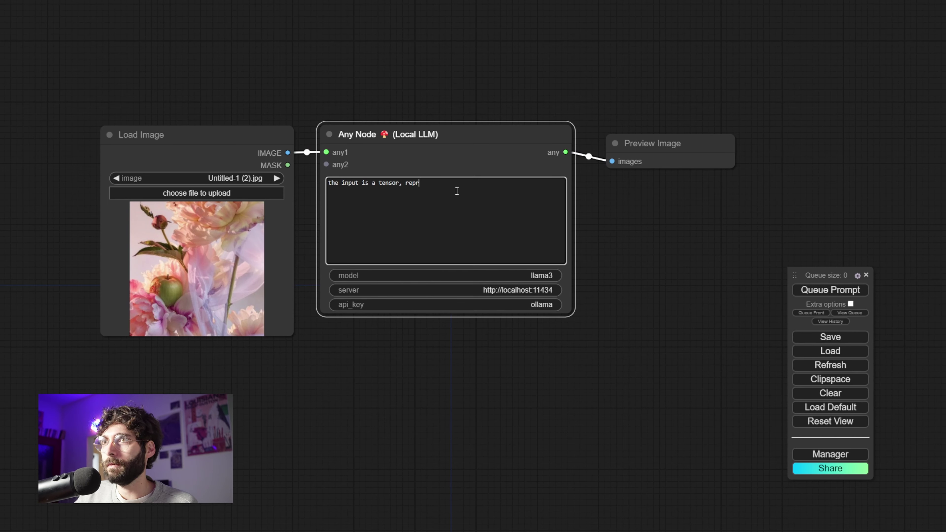
{"action": "type", "text": "esenting a rgb"}
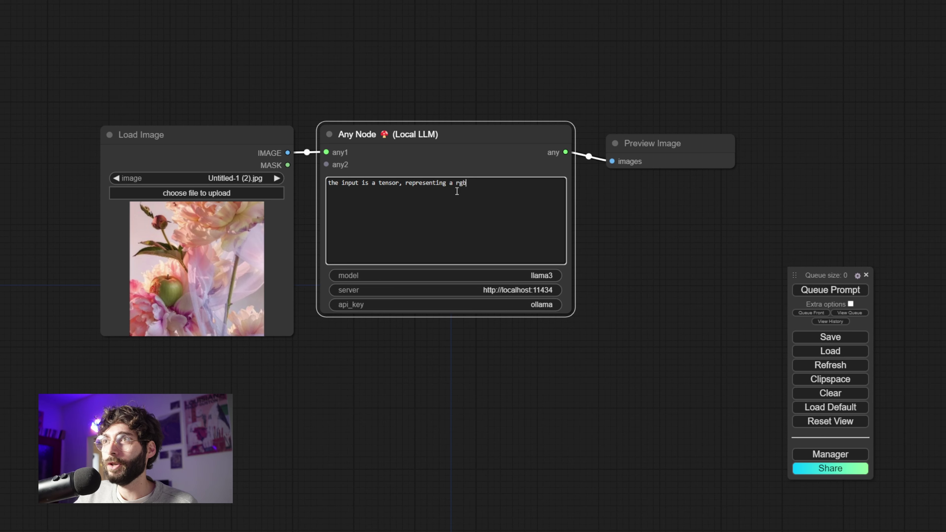
{"action": "type", "text": " image. "}
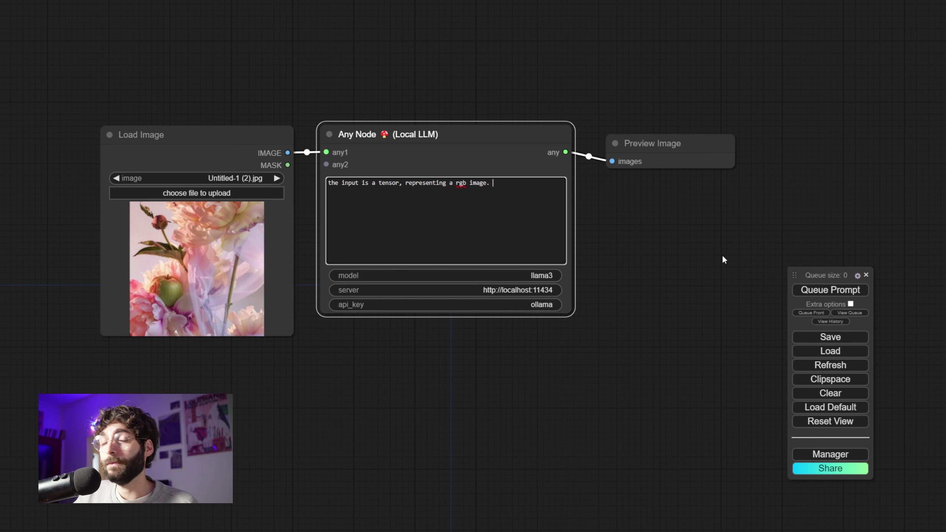
{"action": "type", "text": "take the input"}
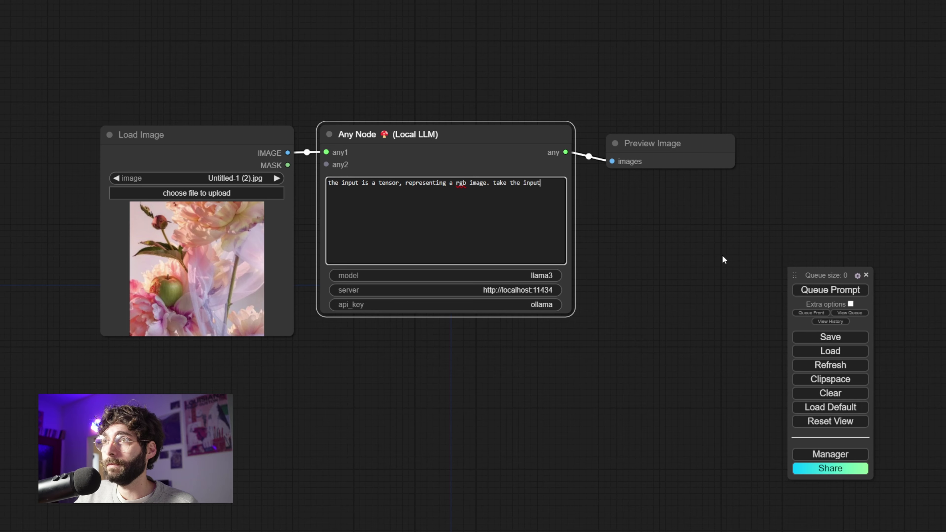
{"action": "type", "text": ", separate th"}
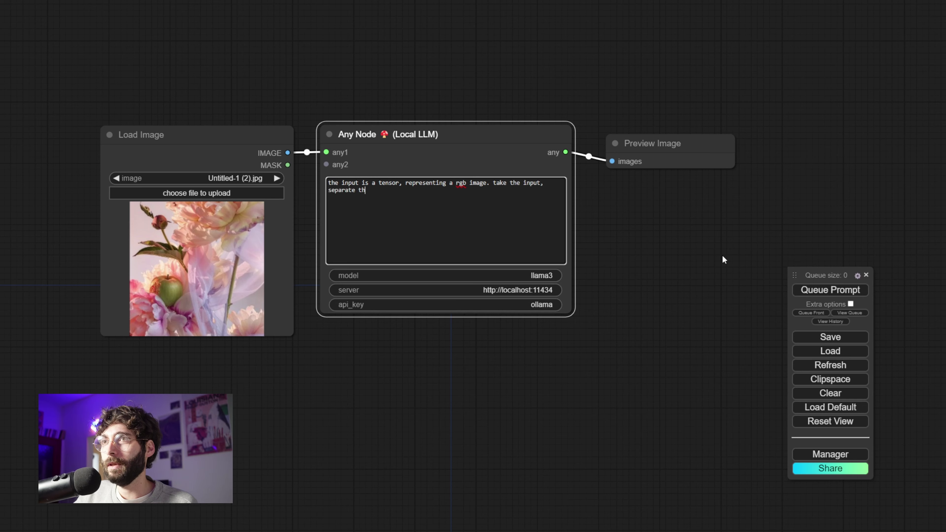
{"action": "type", "text": "e rgb channels"}
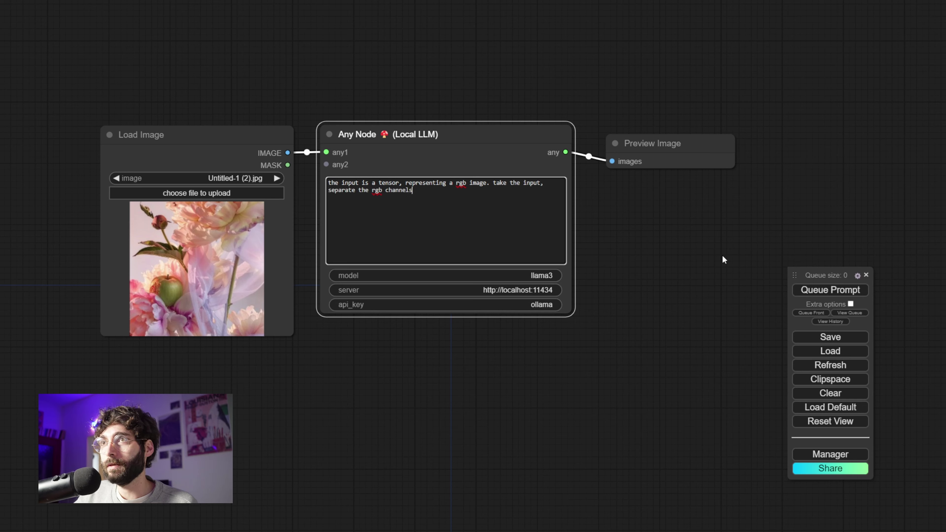
{"action": "type", "text": ", and output "}
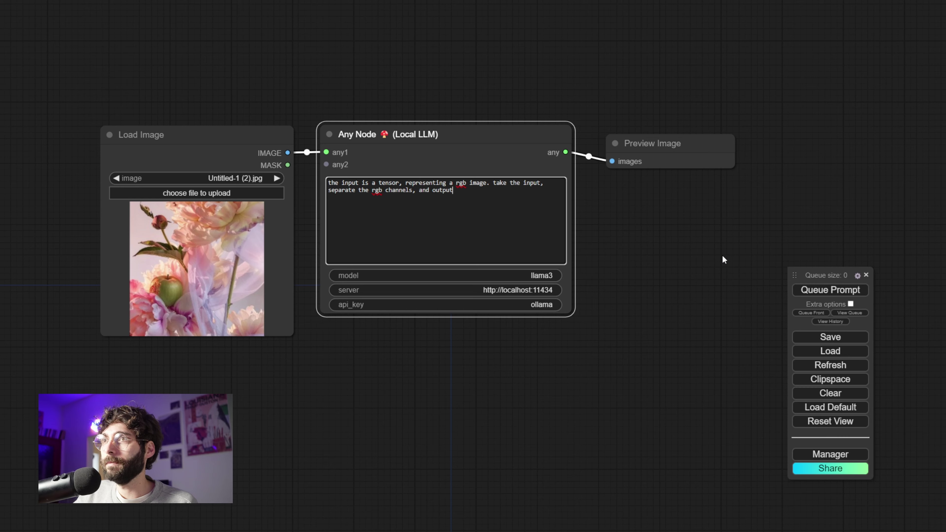
{"action": "type", "text": "the red chann"}
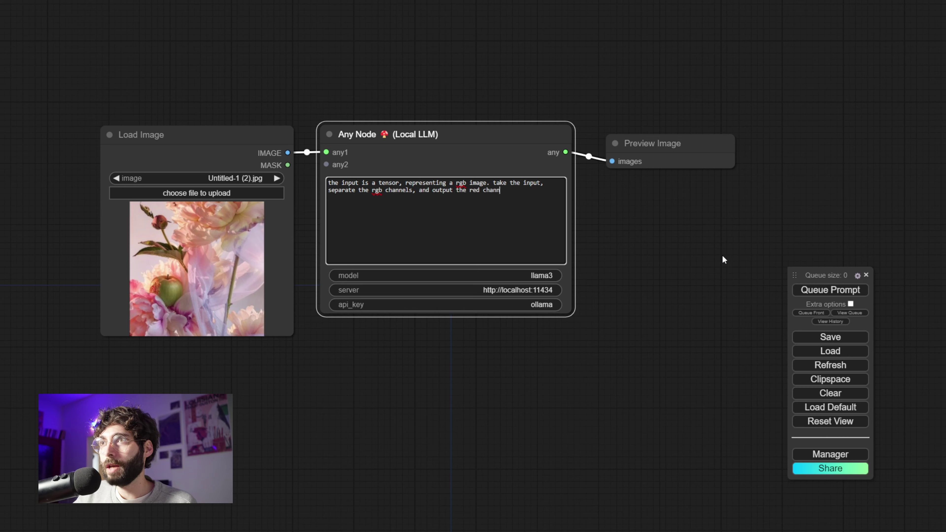
{"action": "type", "text": "el as an image"}
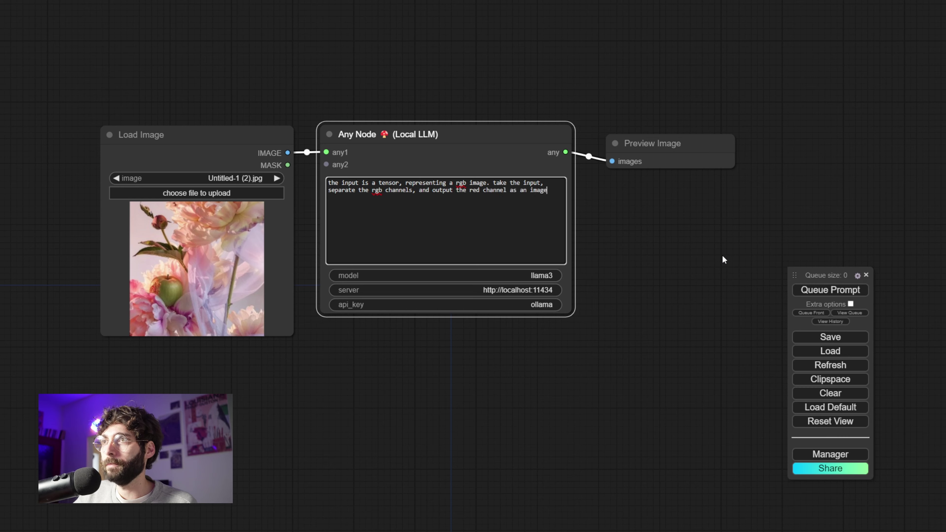
Step: Try running the workflow twice, closing the error report after each run
{"action": "left_click", "coordinate": [812, 291]}
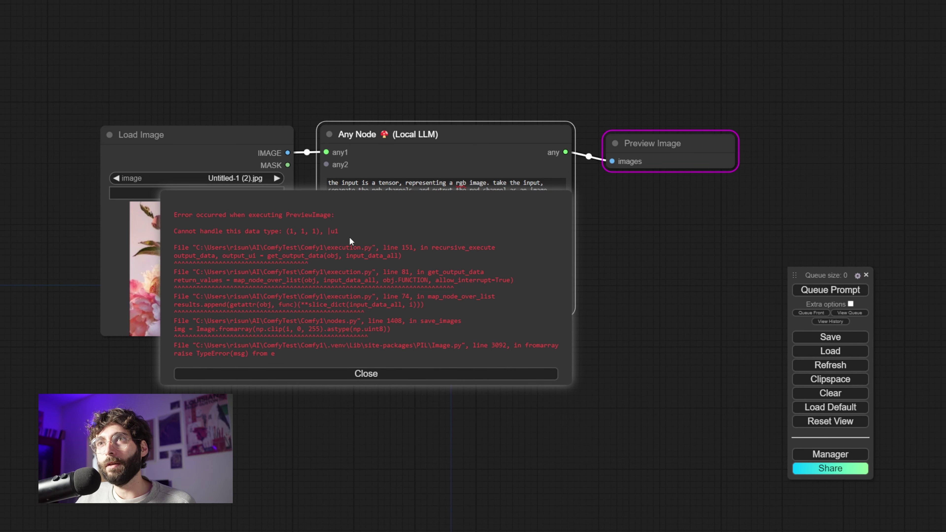
{"action": "left_click", "coordinate": [392, 373]}
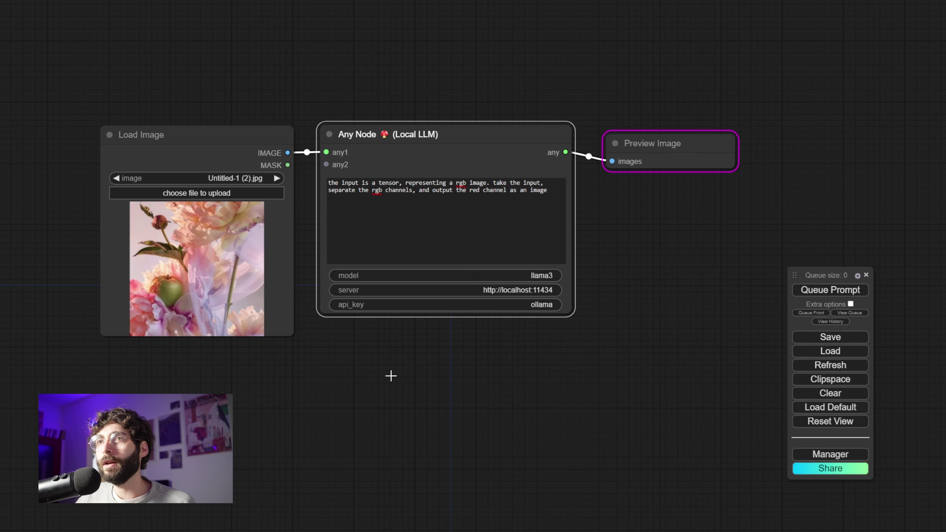
{"action": "left_click", "coordinate": [804, 290]}
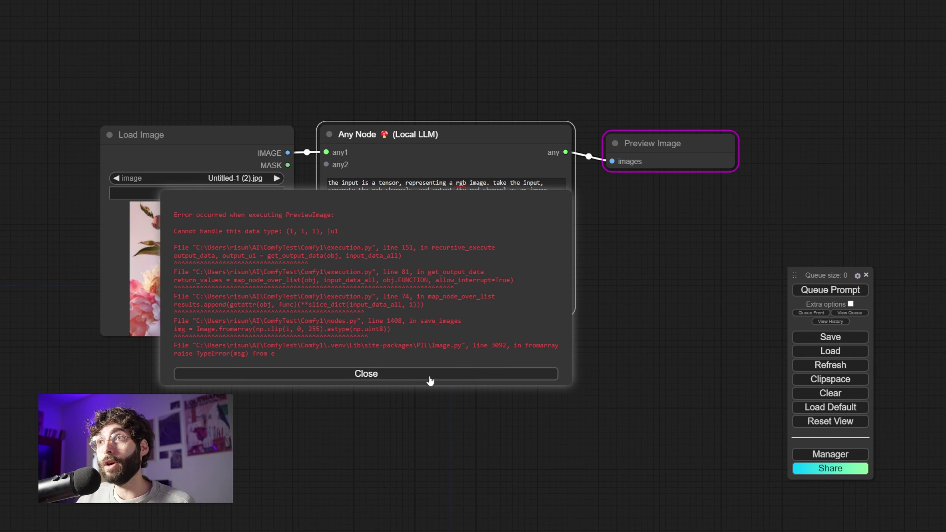
{"action": "left_click", "coordinate": [430, 377]}
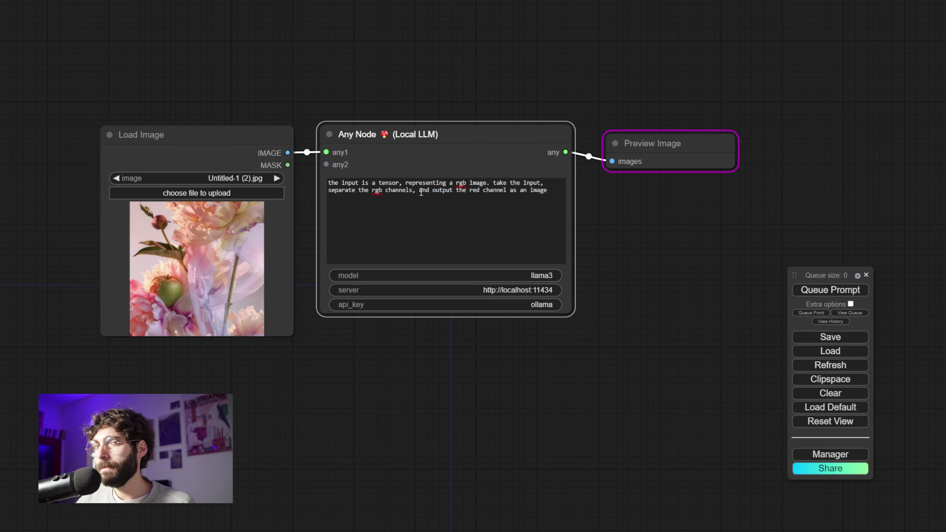
Step: Replace the prompt text after "separate the rgb channels" with ". the output should be a tensor, representing an image, where the"
{"action": "left_click_drag", "start_coordinate": [420, 191], "coordinate": [565, 193]}
{"action": "key", "text": "BackSpace"}
{"action": "key", "text": "BackSpace"}
{"action": "key", "text": "BackSpace"}
{"action": "type", "text": "."}
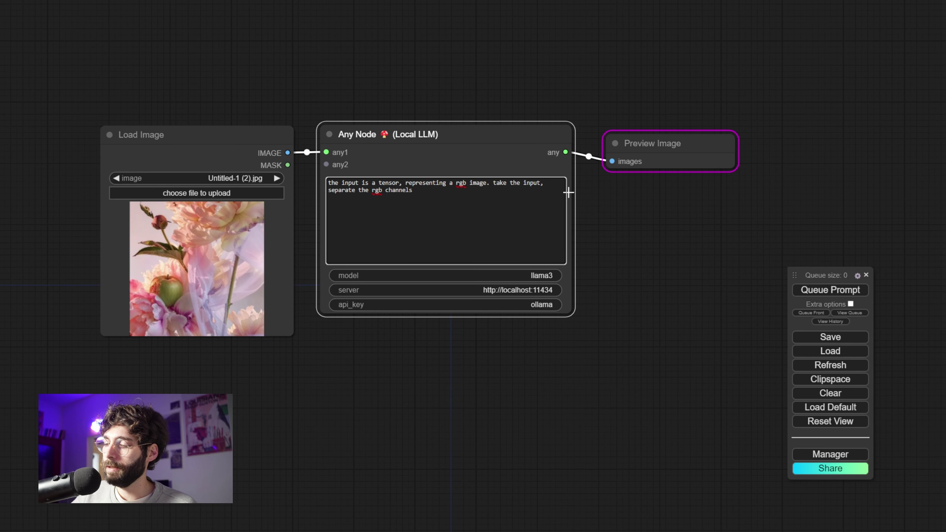
{"action": "type", "text": " the out"}
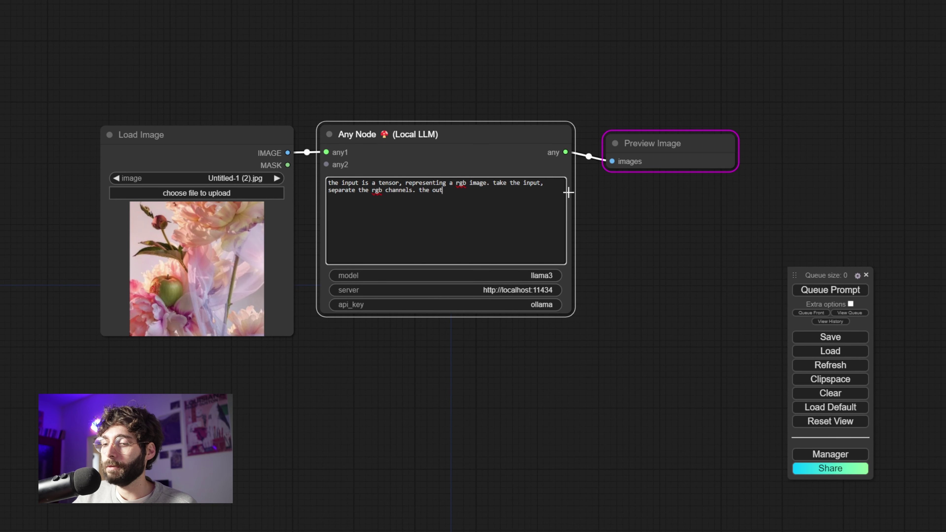
{"action": "type", "text": "put should be a ten"}
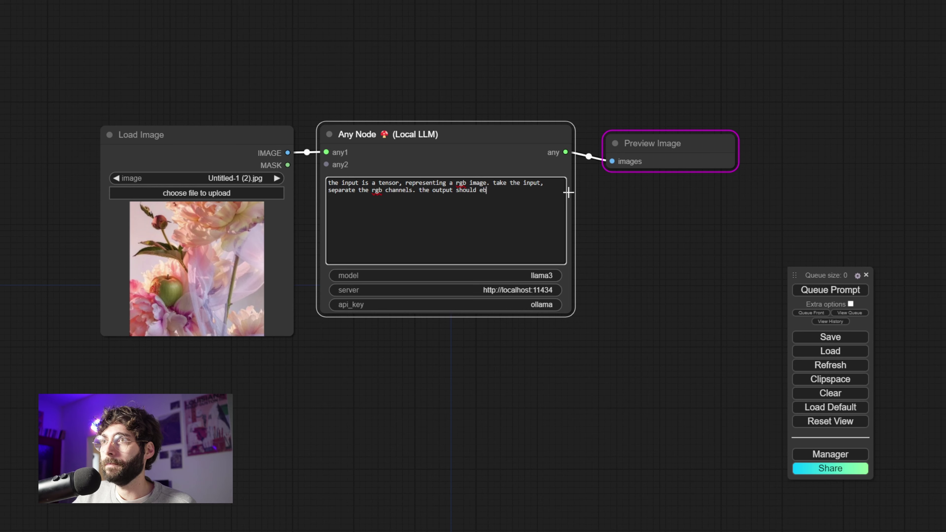
{"action": "type", "text": "sor, represen"}
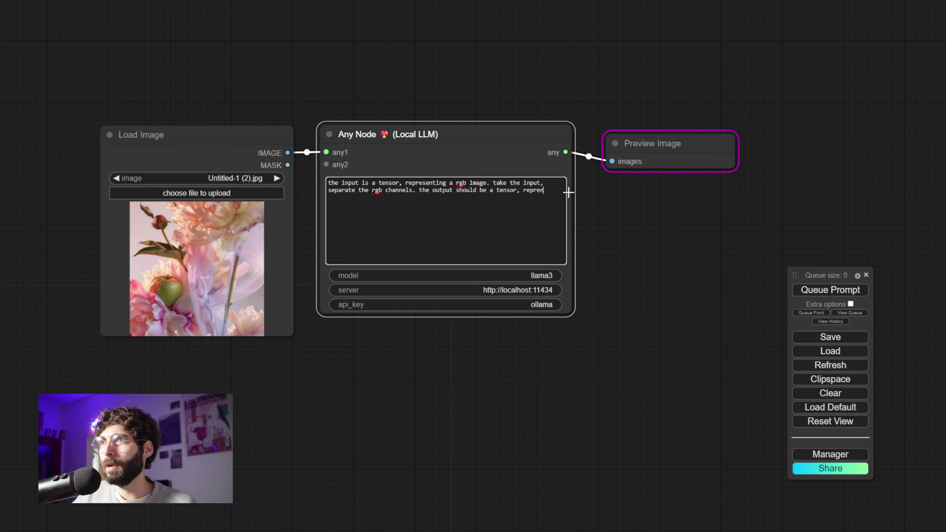
{"action": "type", "text": "ting an image, where the"}
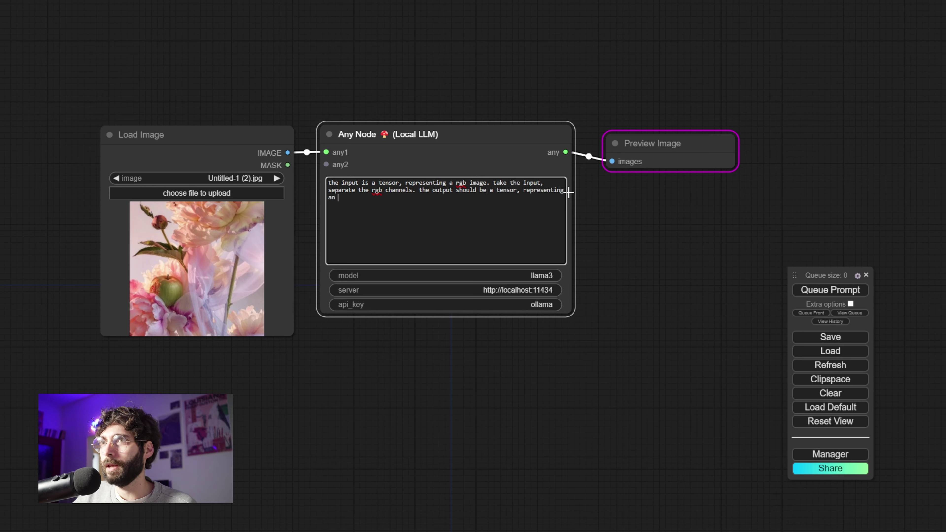
Step: Finish the prompt by having the red channel set at strength = 1 and the green and blue channels at strength = 0, and run the workflow
{"action": "type", "text": " red char"}
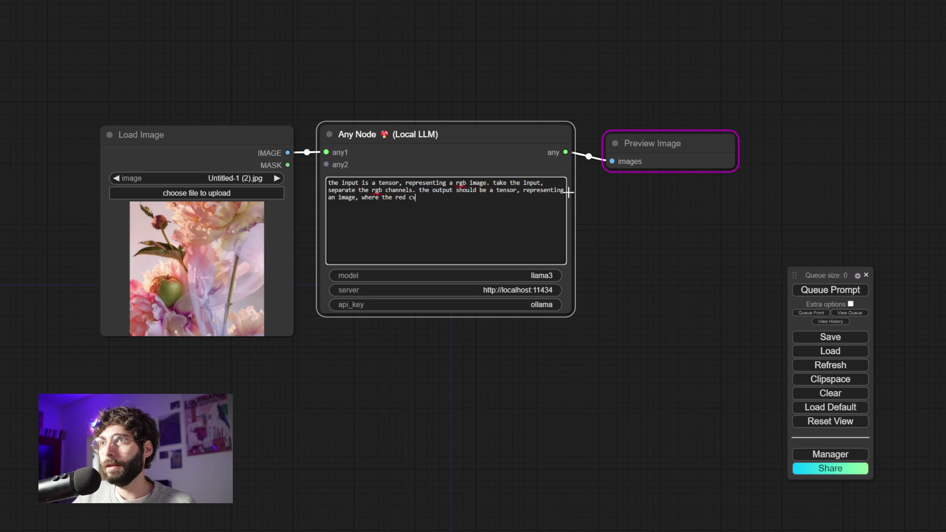
{"action": "type", "text": "nel is set "}
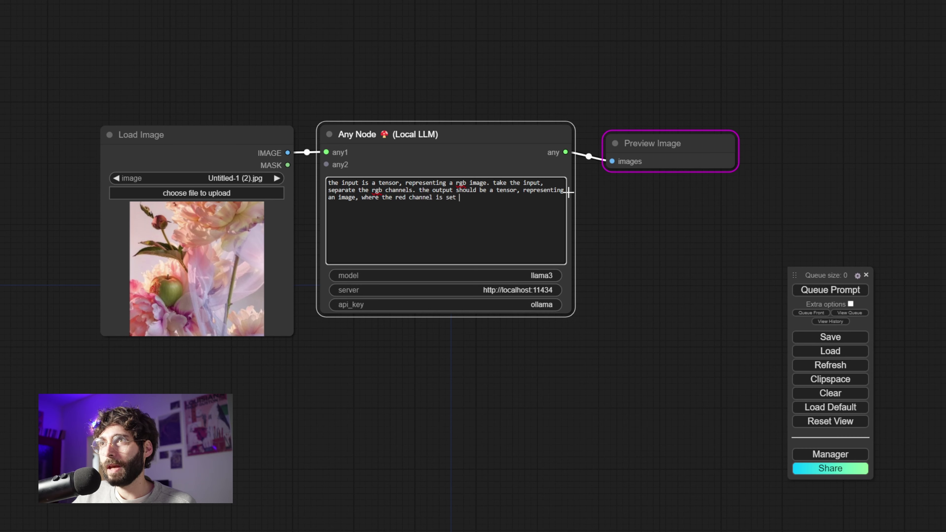
{"action": "type", "text": "at strength ="}
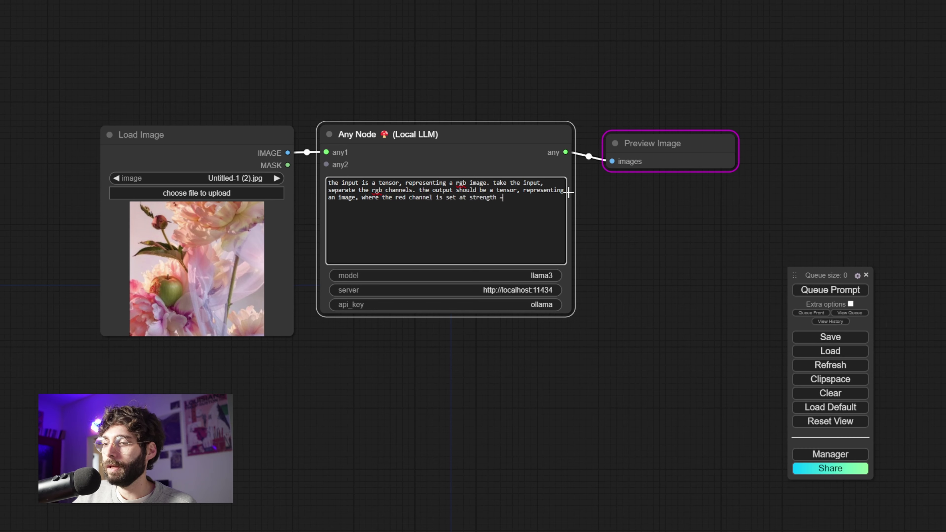
{"action": "type", "text": " 1, the"}
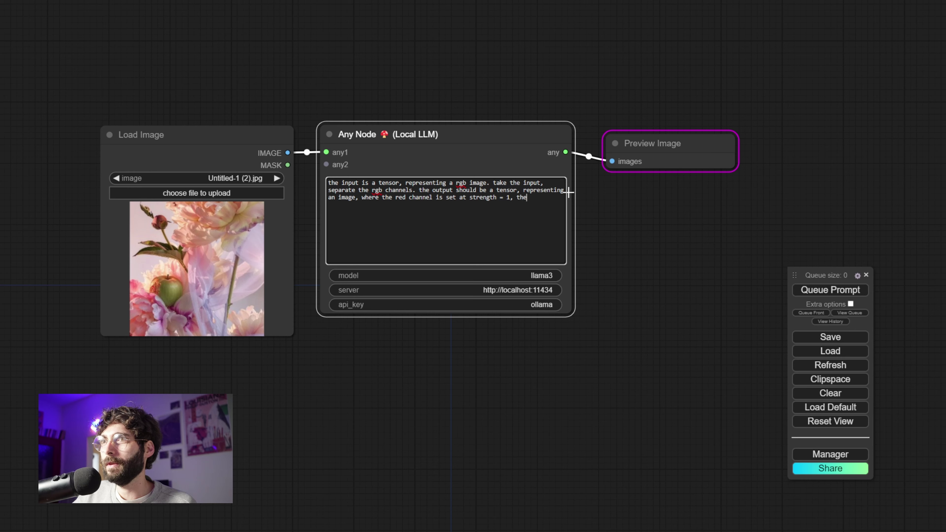
{"action": "type", "text": " green channel "}
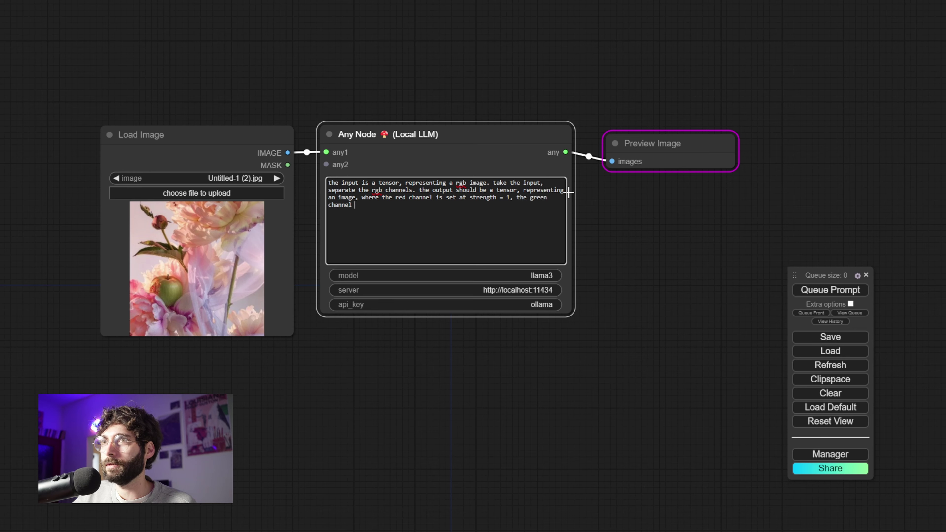
{"action": "type", "text": "is set at stren"}
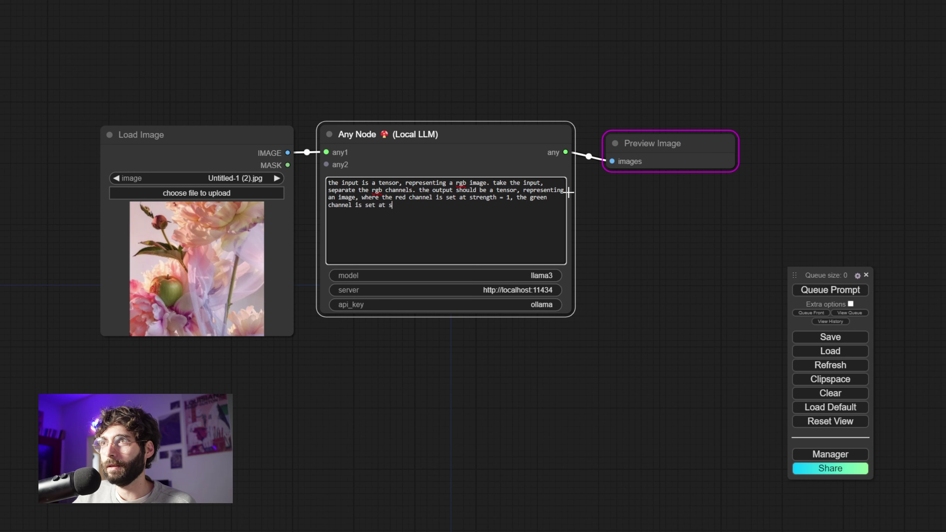
{"action": "type", "text": "gth = 0"}
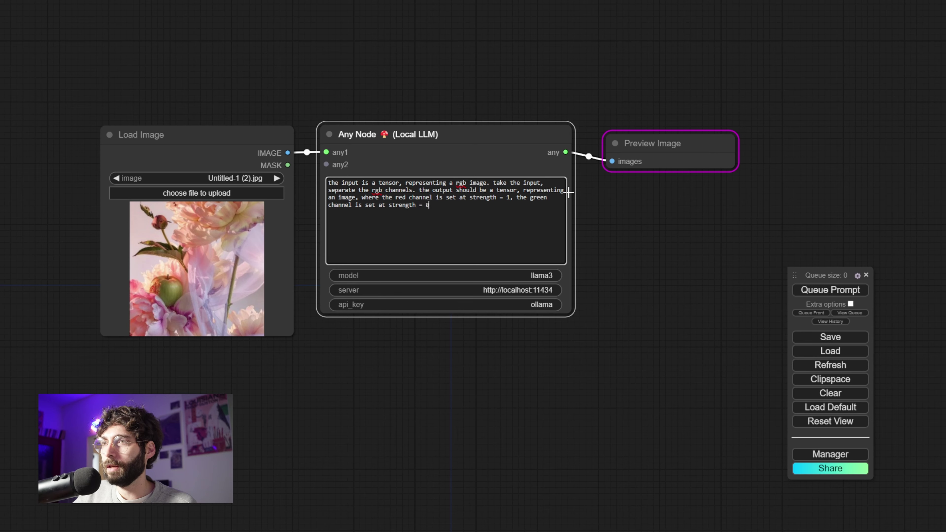
{"action": "type", "text": ", and the b"}
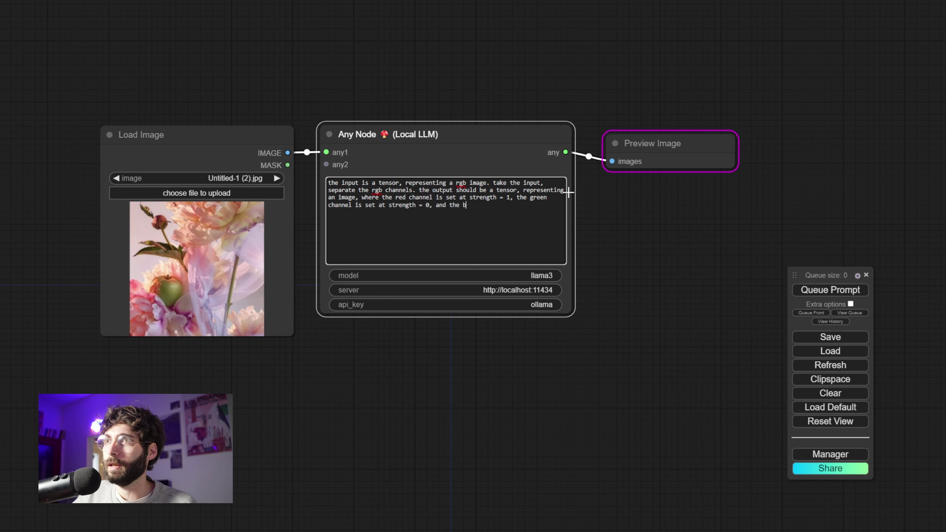
{"action": "type", "text": "lue channel is"}
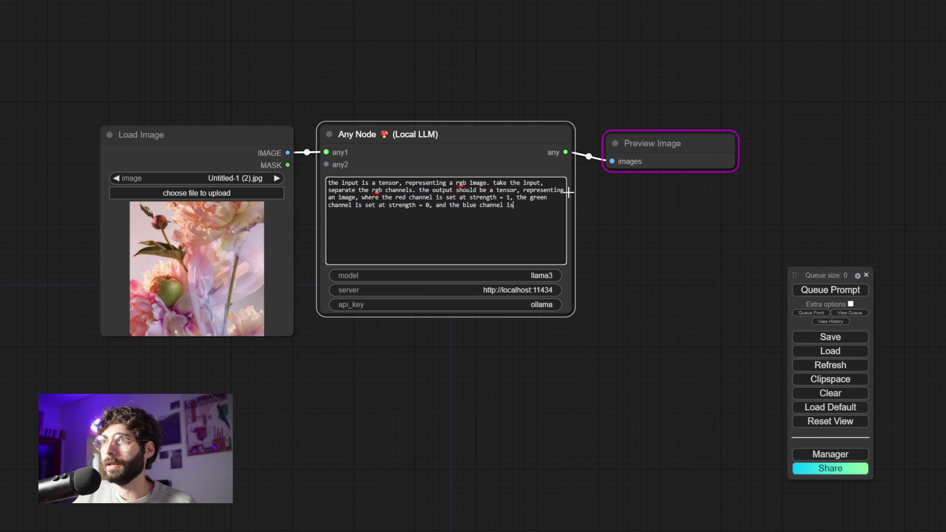
{"action": "type", "text": " set at strength"}
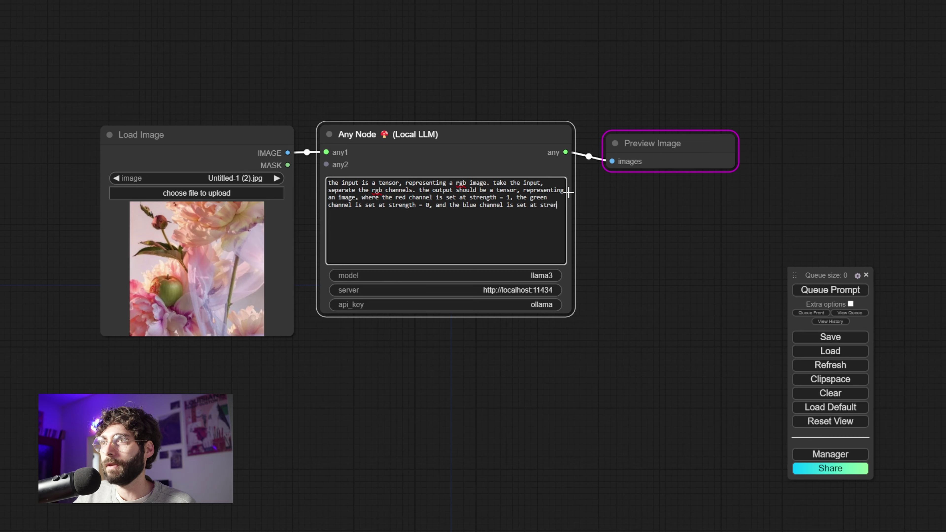
{"action": "type", "text": " = 0."}
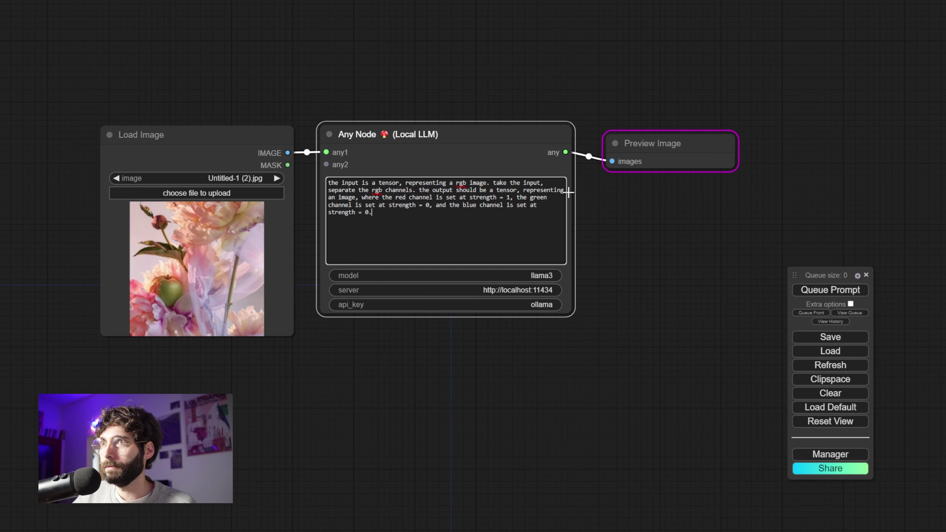
{"action": "key", "text": "ctrl+Return"}
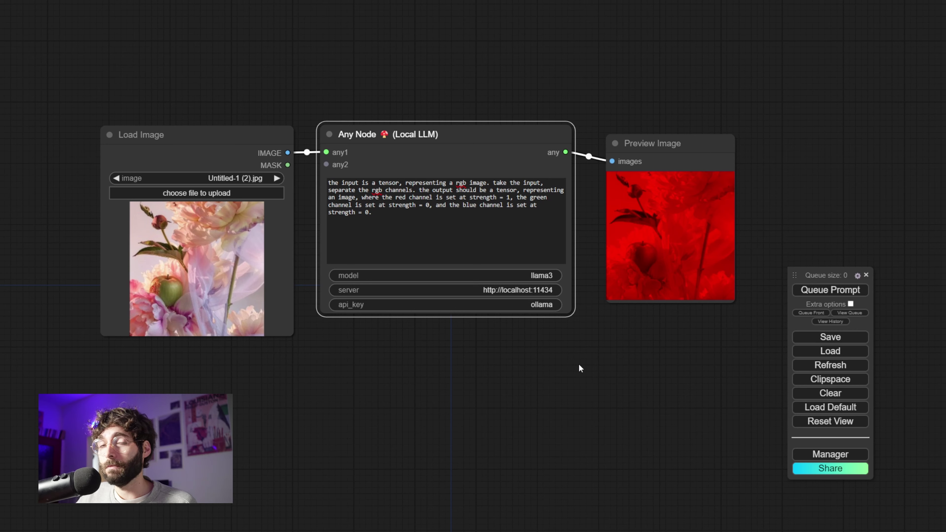
{"action": "left_click", "coordinate": [312, 67]}
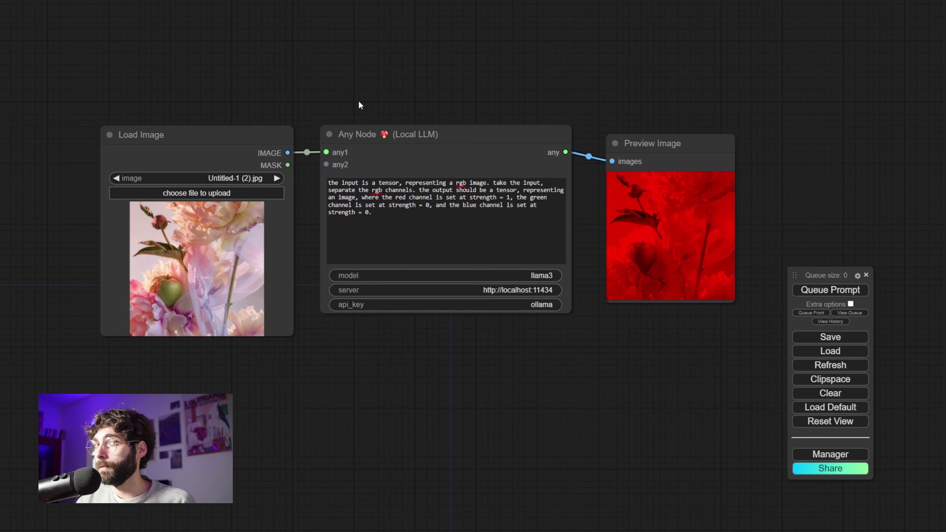
Step: Replace the prompt's ending after "representing" with "the red channel only" and run the workflow
{"action": "left_click", "coordinate": [515, 205]}
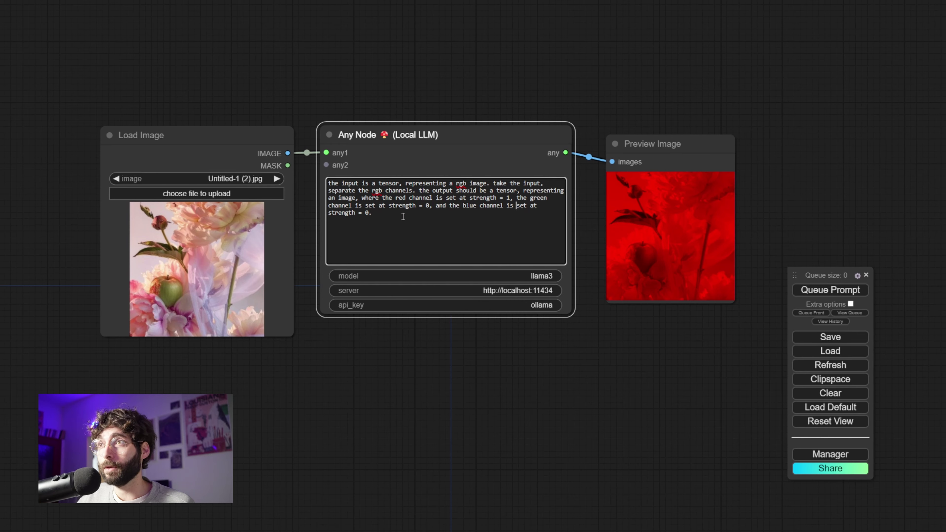
{"action": "left_click_drag", "start_coordinate": [403, 216], "coordinate": [323, 192]}
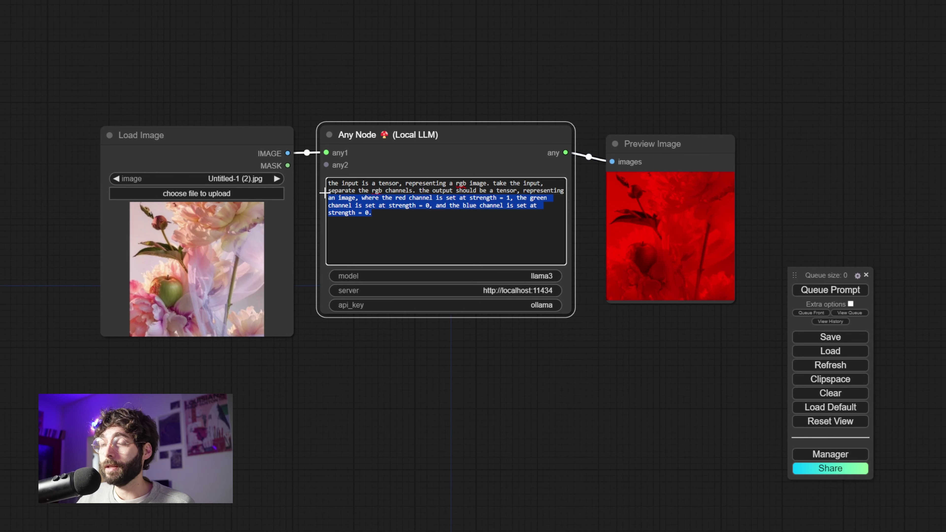
{"action": "type", "text": "the"}
{"action": "type", "text": "channel only"}
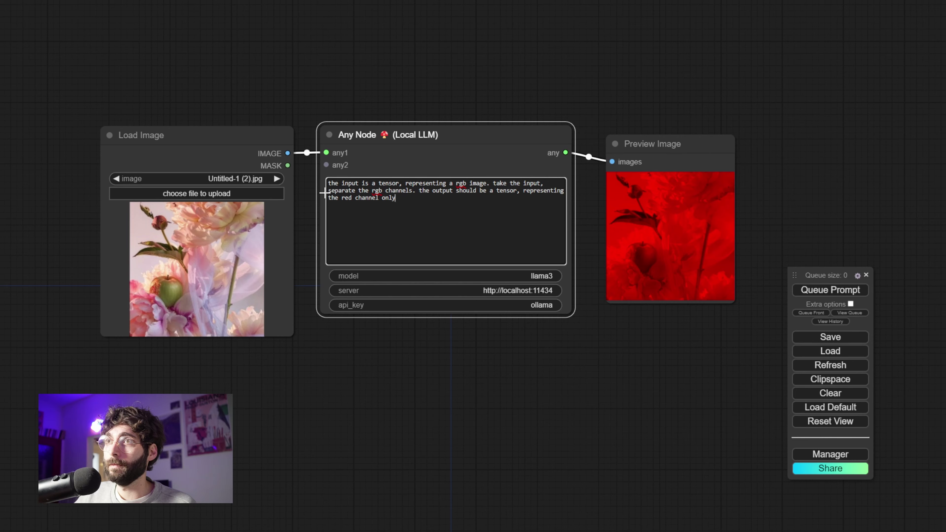
{"action": "left_click", "coordinate": [556, 422]}
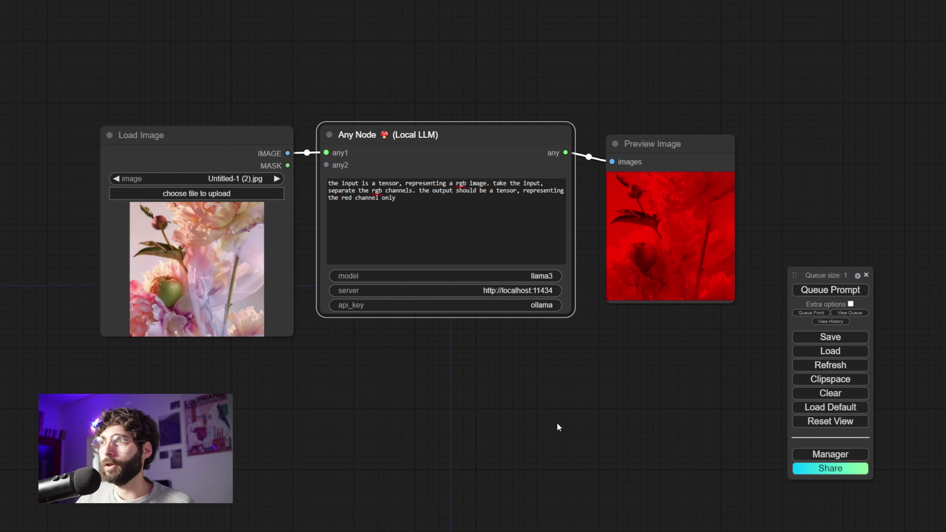
{"action": "key", "text": "ctrl+Return"}
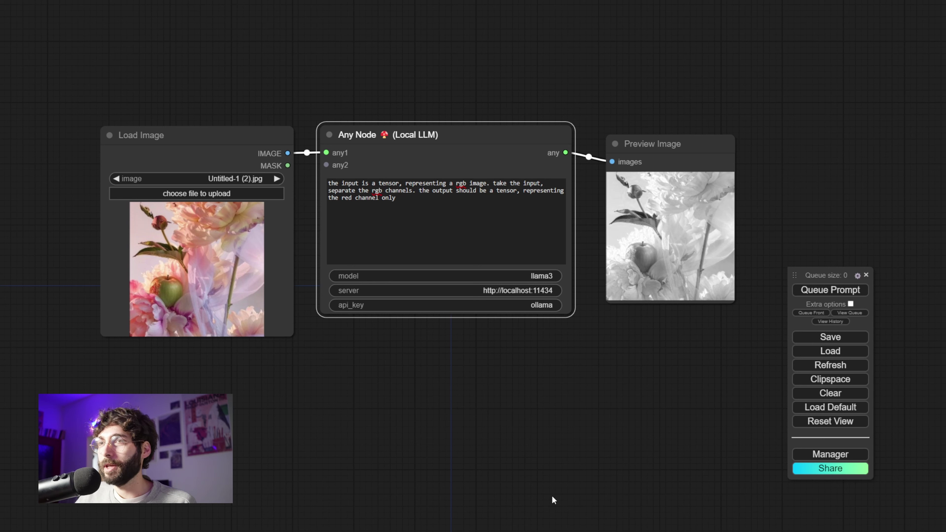
Step: Switch to the PowerShell console and examine the function generated for the red-channel prompt
{"action": "key", "text": "alt+Tab"}
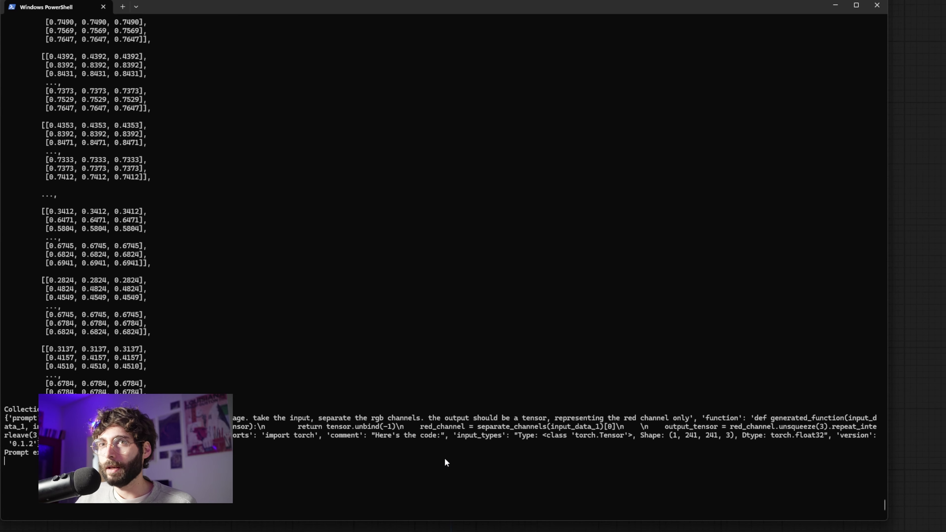
{"action": "scroll", "coordinate": [406, 448], "scroll_direction": "up", "scroll_amount": 13}
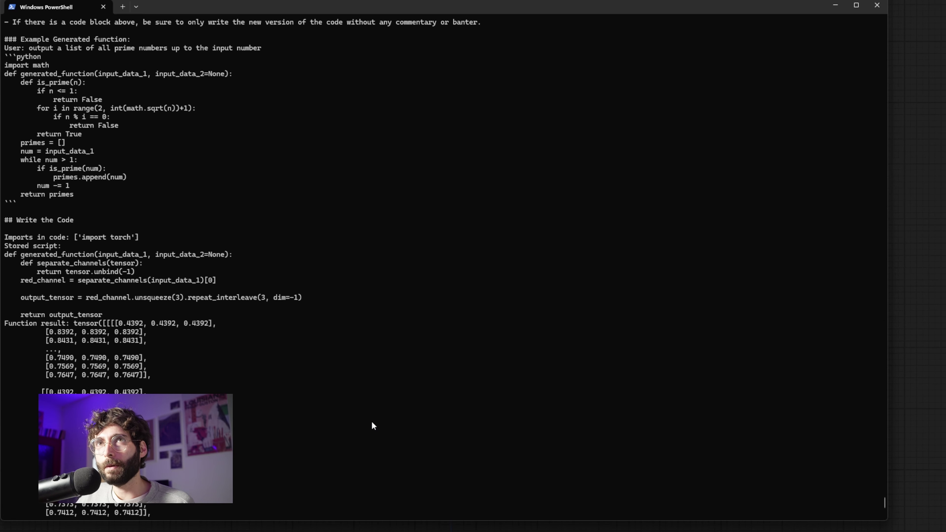
{"action": "scroll", "coordinate": [373, 426], "scroll_direction": "up", "scroll_amount": 8}
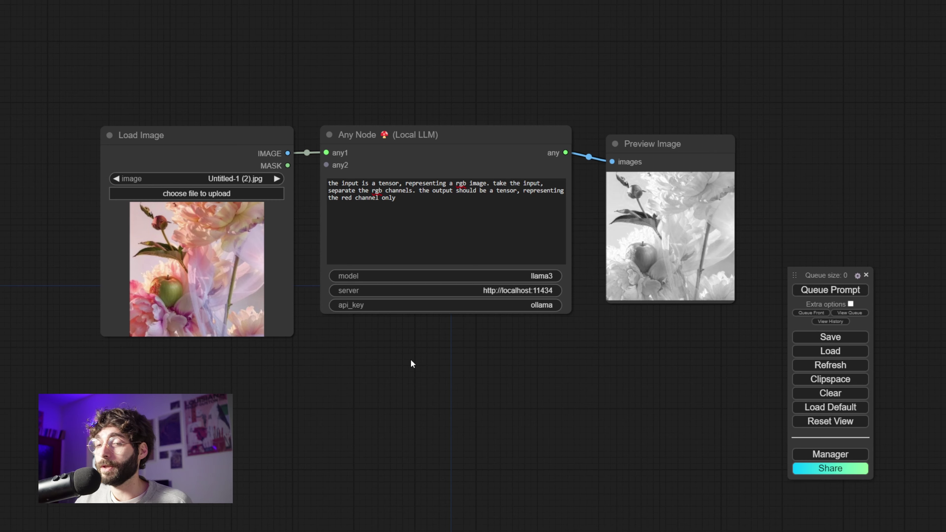
Step: Copy the Any Node prompt, clear it, and run the workflow with the prompt empty
{"action": "left_click_drag", "start_coordinate": [411, 231], "coordinate": [300, 178]}
{"action": "key", "text": "ctrl+c"}
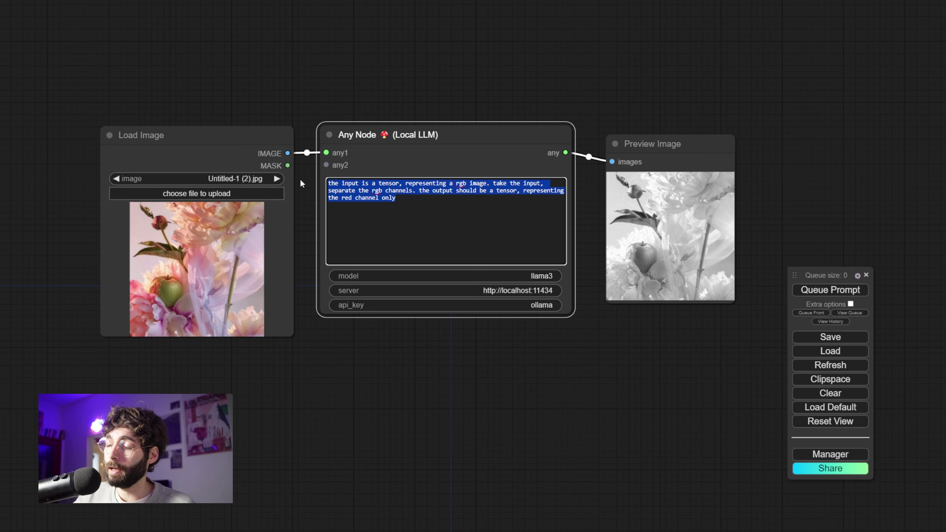
{"action": "key", "text": "BackSpace"}
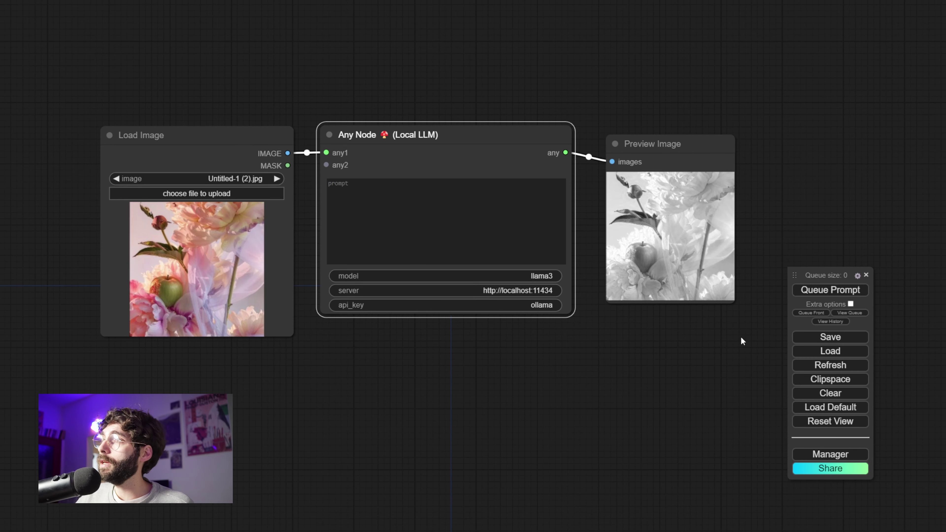
{"action": "left_click", "coordinate": [696, 341]}
{"action": "key", "text": "ctrl+Return"}
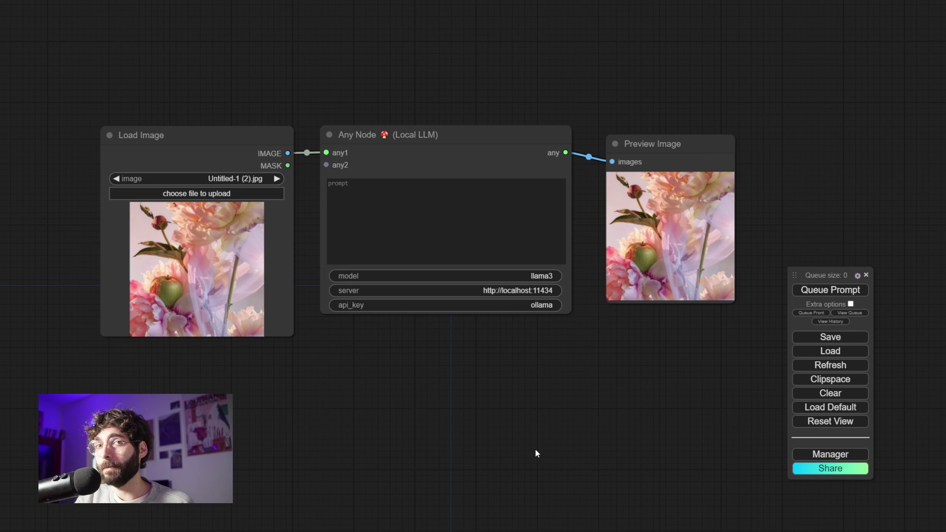
Step: Paste the copied red-channel prompt back into the Any Node and run the workflow again
{"action": "left_click", "coordinate": [402, 244]}
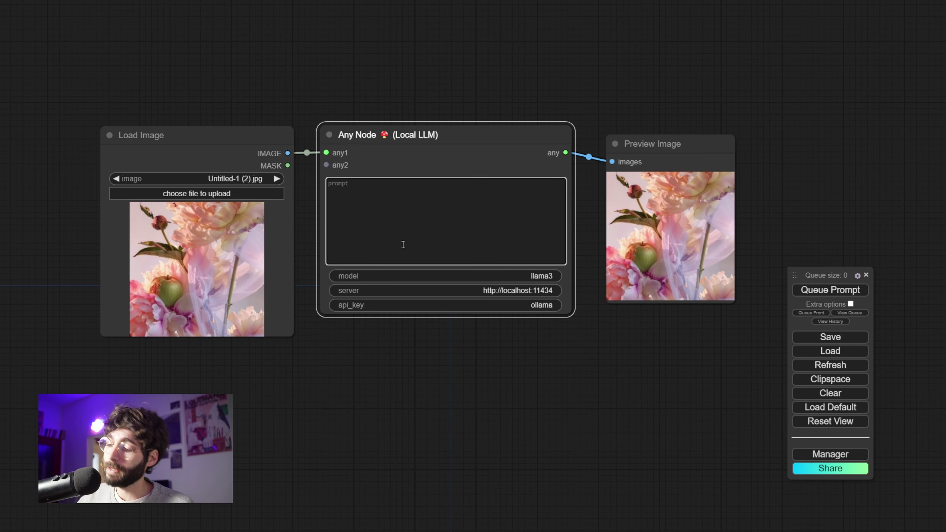
{"action": "key", "text": "ctrl+v"}
{"action": "left_click", "coordinate": [806, 291]}
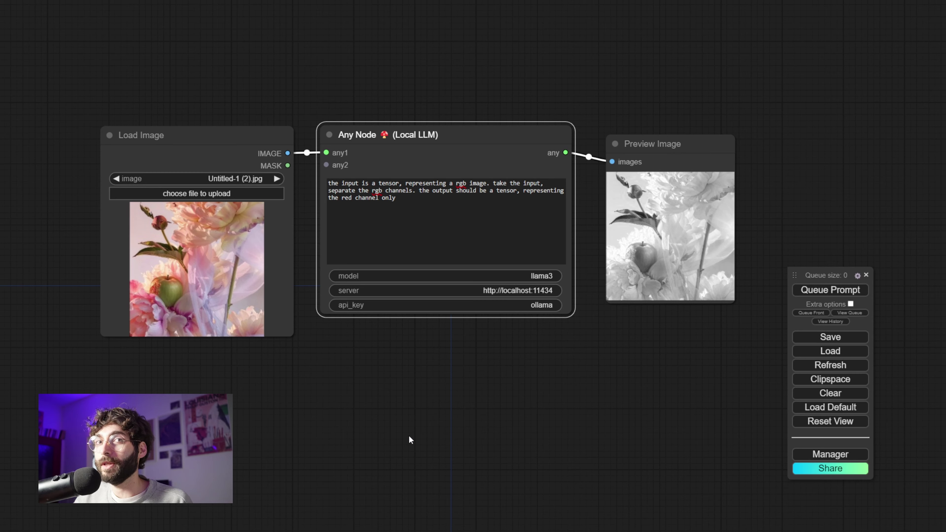
{"action": "left_click", "coordinate": [409, 436]}
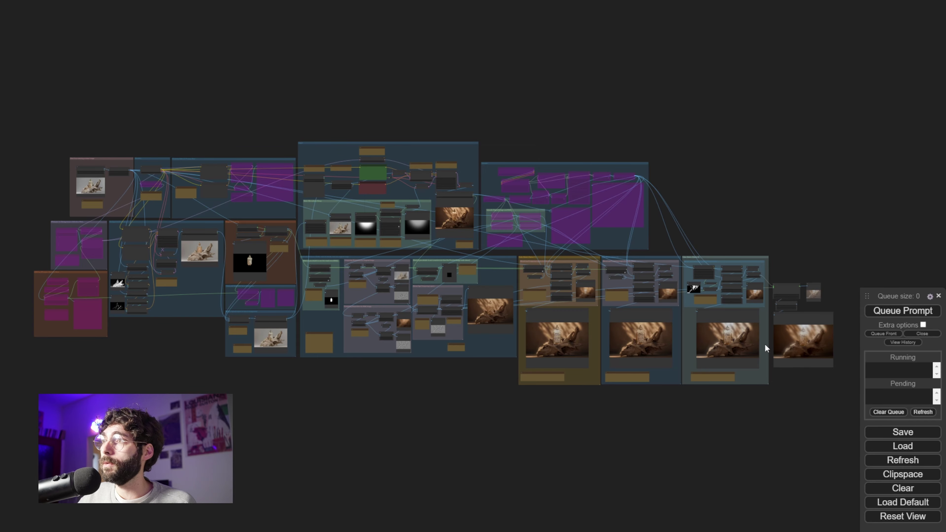
Step: Examine the Color Match (Option 3) group and the nodes beside it in the large product-image workflow
{"action": "scroll", "coordinate": [833, 389], "scroll_direction": "up", "scroll_amount": 4}
{"action": "scroll", "coordinate": [833, 389], "scroll_direction": "up", "scroll_amount": 7}
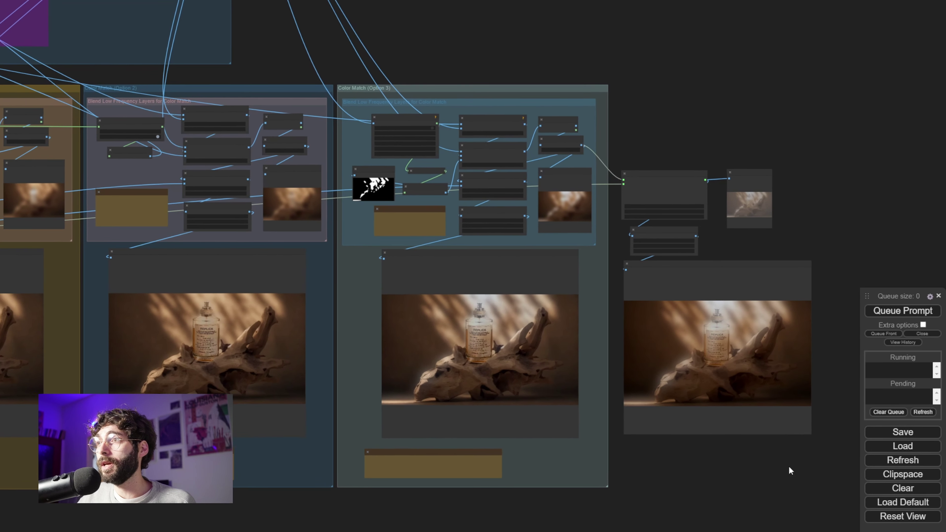
{"action": "left_click_drag", "start_coordinate": [789, 467], "coordinate": [800, 465]}
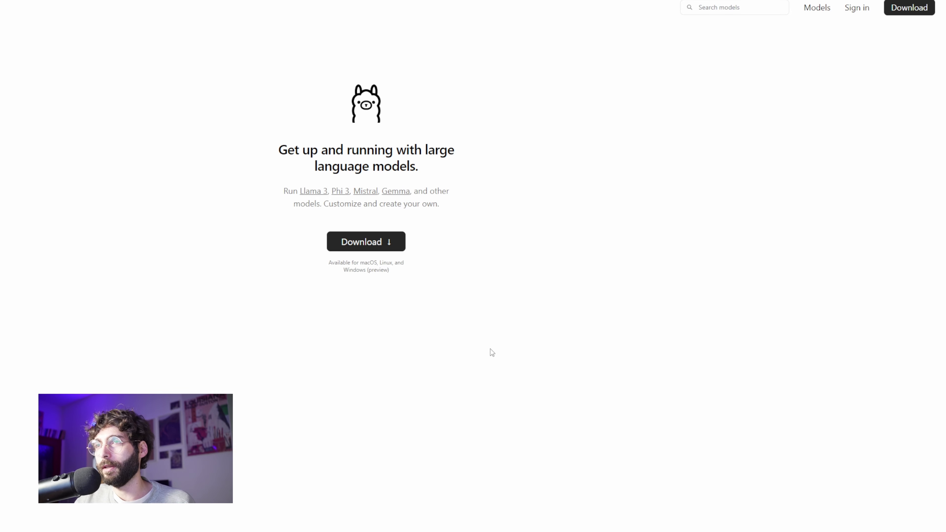
Step: Open the download page on the Ollama website
{"action": "left_click", "coordinate": [377, 247]}
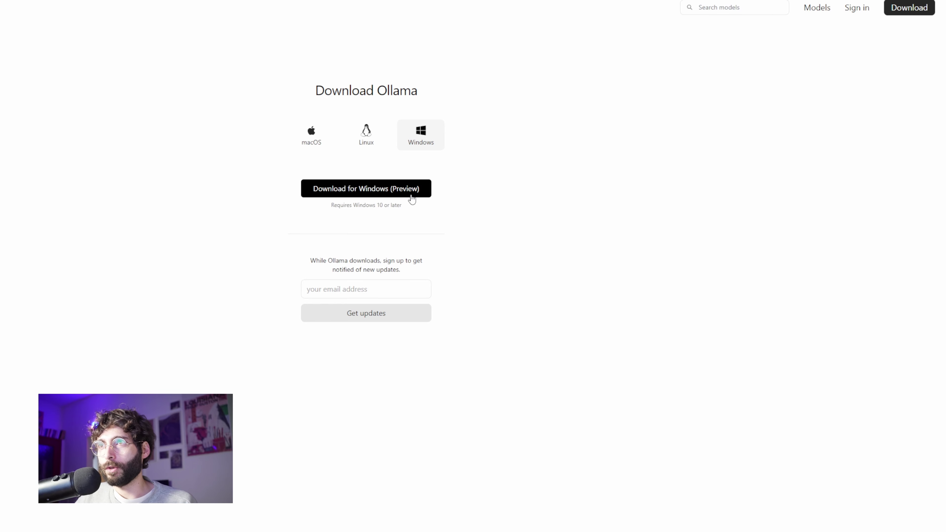
Step: Switch to a Windows PowerShell terminal and try to start the Ollama server with "ollama serve"
{"action": "key", "text": "Return"}
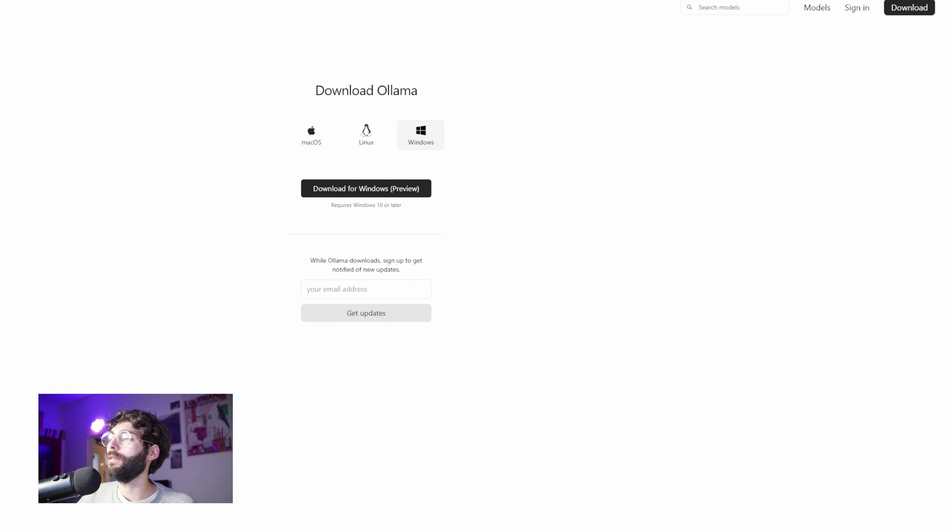
{"action": "left_click", "coordinate": [581, 530]}
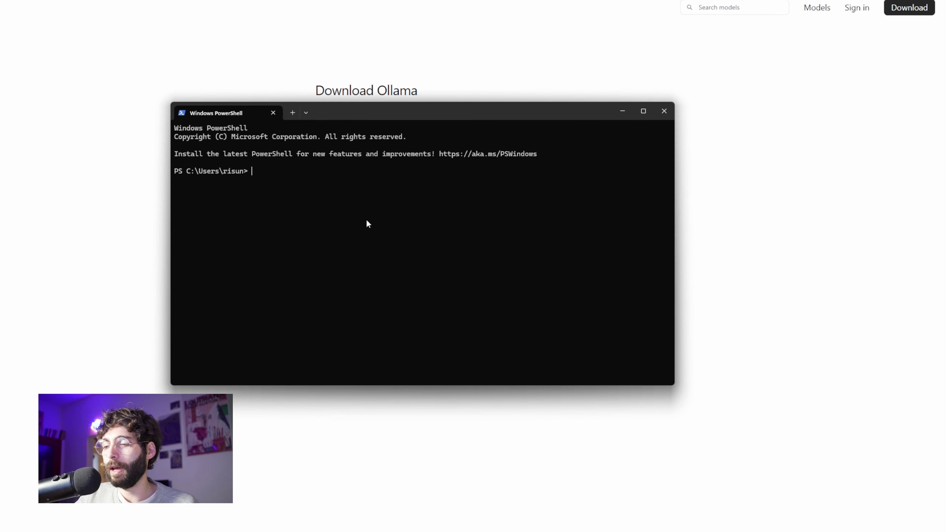
{"action": "type", "text": "ollama serv"}
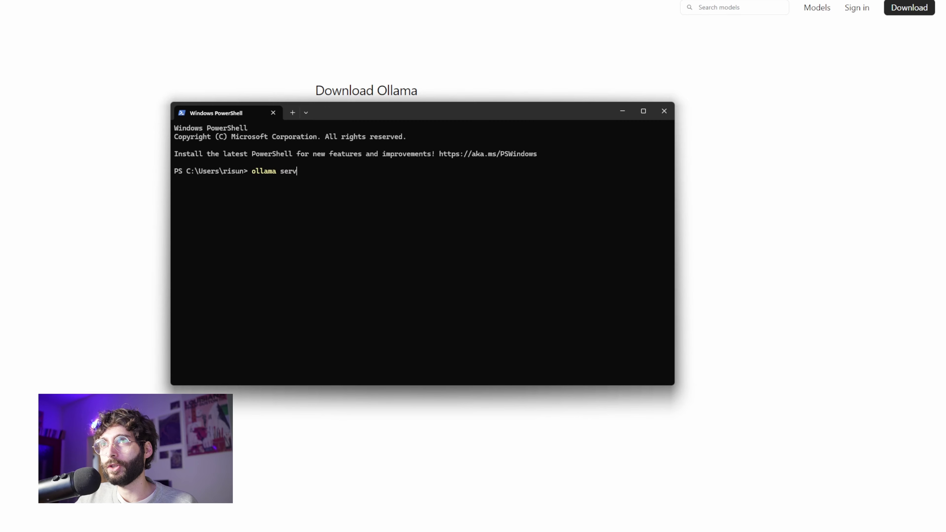
{"action": "type", "text": "e"}
{"action": "key", "text": "Return"}
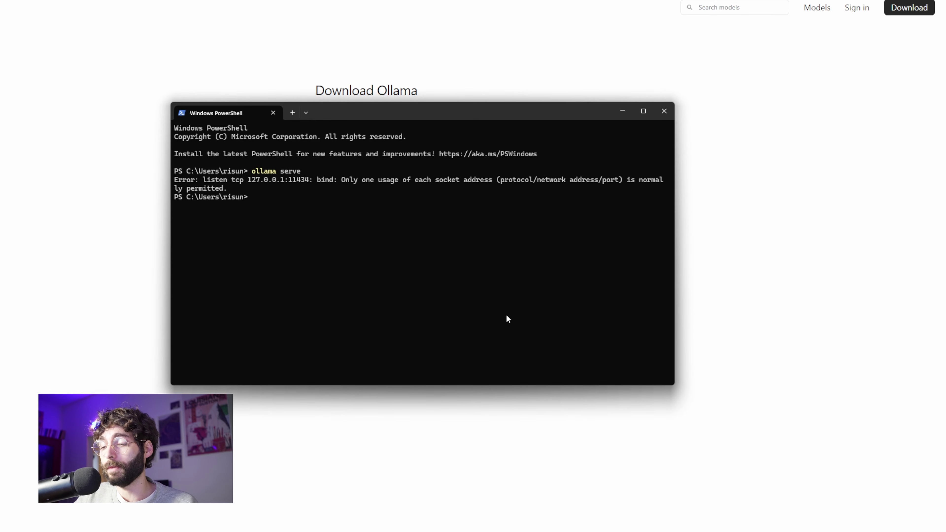
Step: Browse the models on the Ollama website and start llama3 in the terminal with "ollama run llama3"
{"action": "type", "text": "ollama run"}
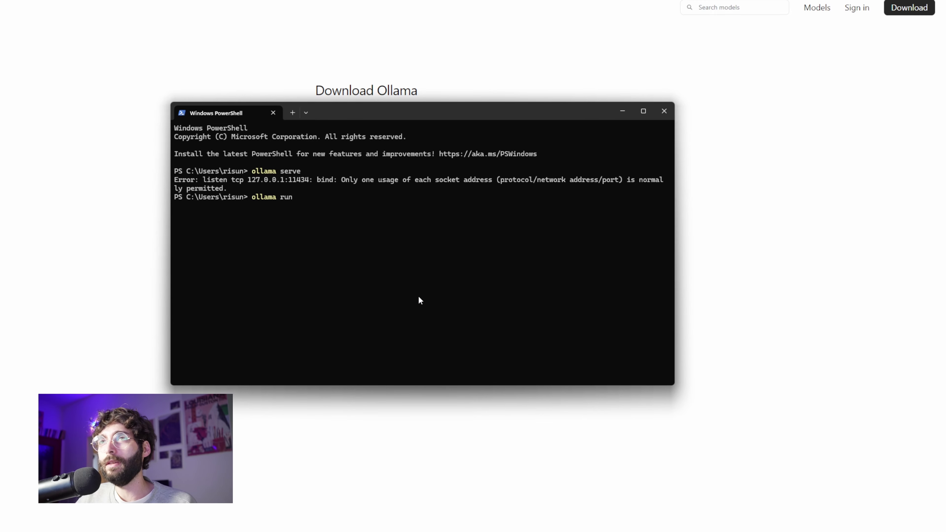
{"action": "key", "text": "alt+Tab"}
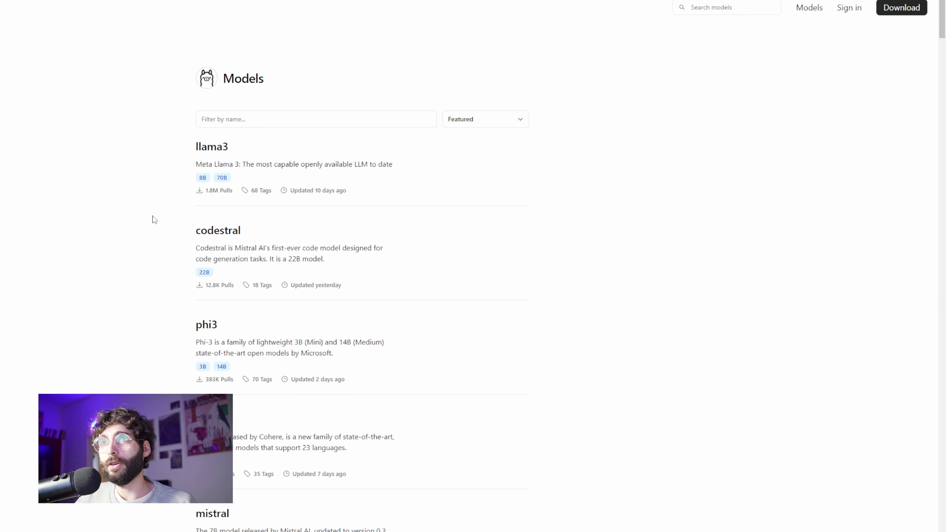
{"action": "scroll", "coordinate": [153, 220], "scroll_direction": "down", "scroll_amount": 10}
{"action": "scroll", "coordinate": [156, 224], "scroll_direction": "down", "scroll_amount": 1}
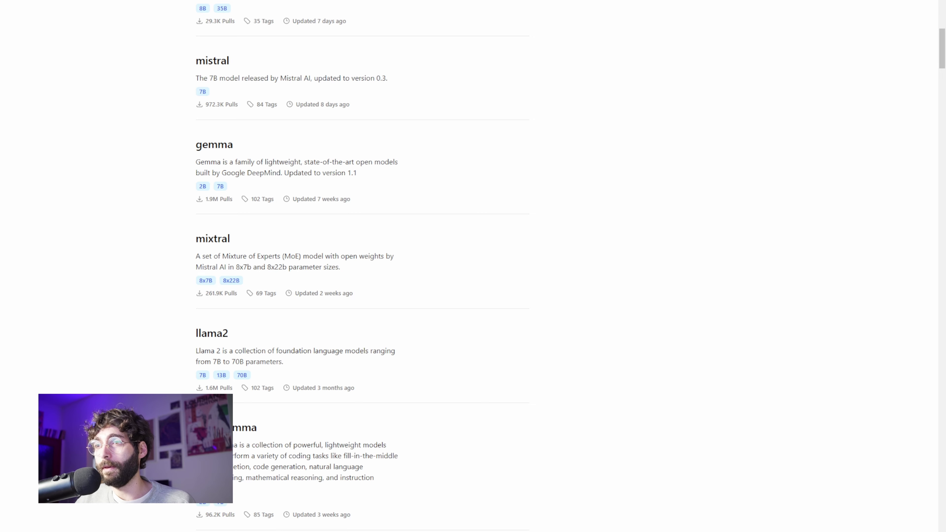
{"action": "key", "text": "alt+Tab"}
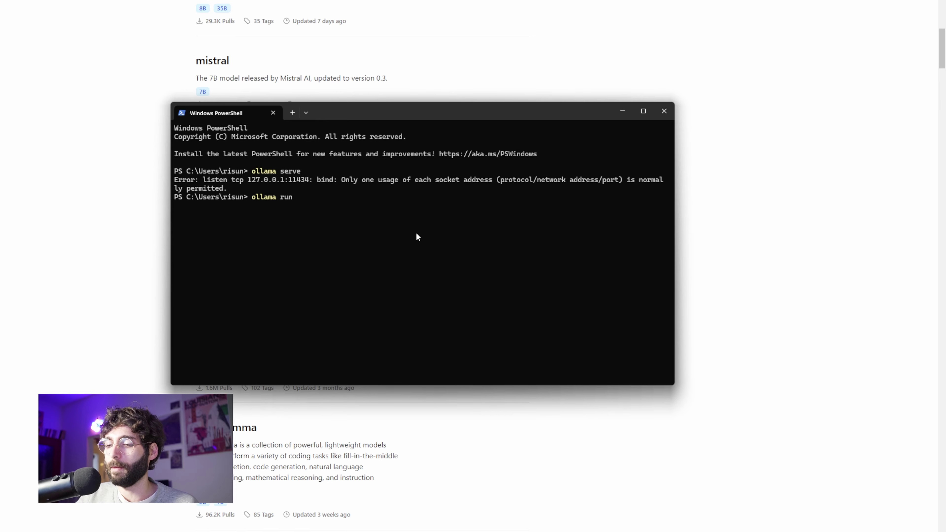
{"action": "type", "text": "llama3"}
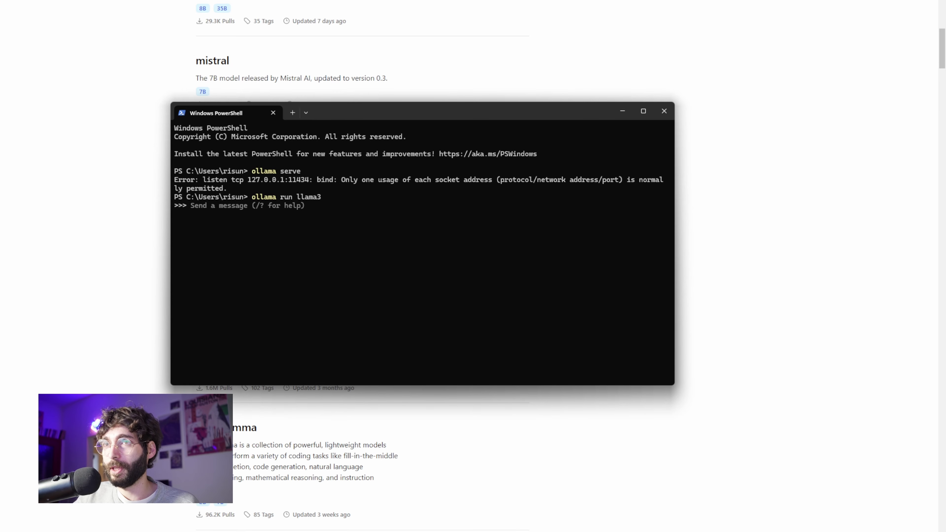
Step: Ask the llama3 model "are you happy?" in the terminal
{"action": "type", "text": "are y"}
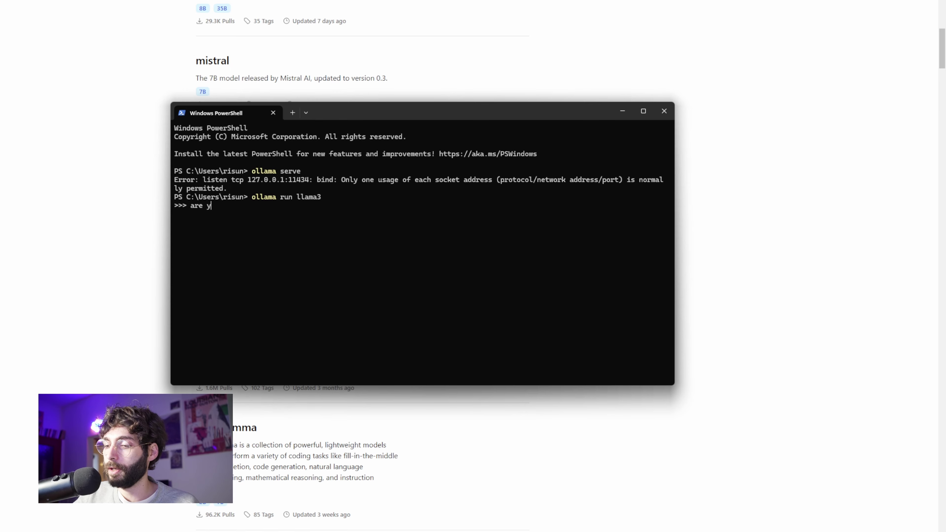
{"action": "type", "text": "ou happy?"}
{"action": "key", "text": "Return"}
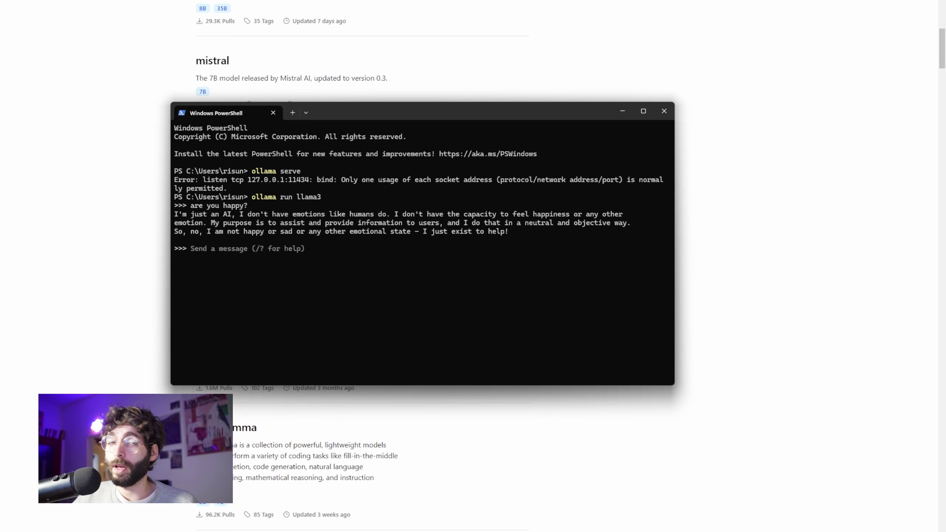
Step: Return from the terminal to ComfyUI and run the workflow containing the linear light blend Any Node
{"action": "left_click", "coordinate": [623, 117]}
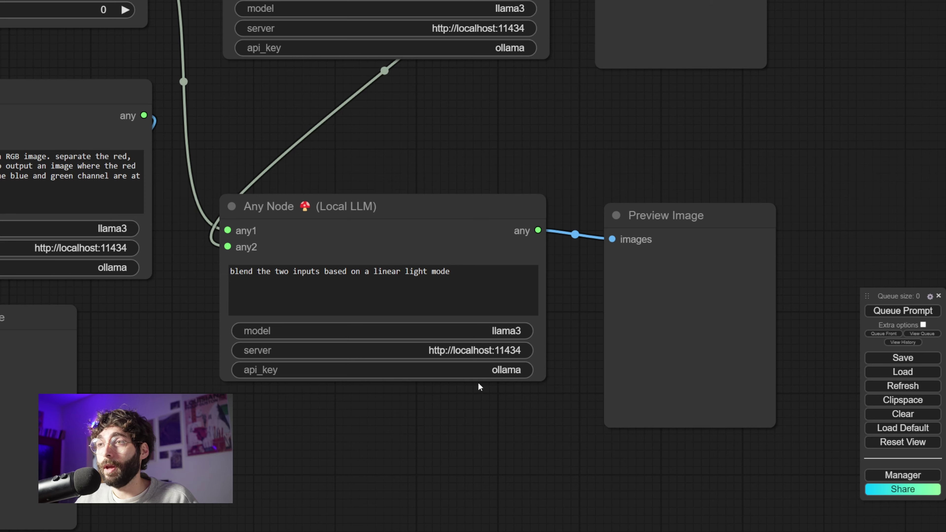
{"action": "left_click", "coordinate": [892, 314]}
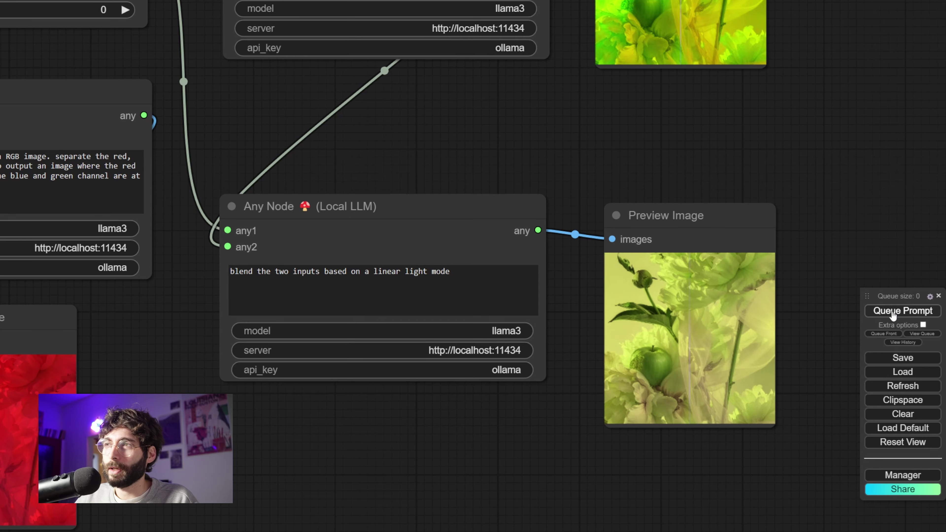
Step: Add an Any Node and an Any Node (Gemini) in the empty area below the linear light blend node
{"action": "left_click_drag", "start_coordinate": [266, 529], "coordinate": [312, 311]}
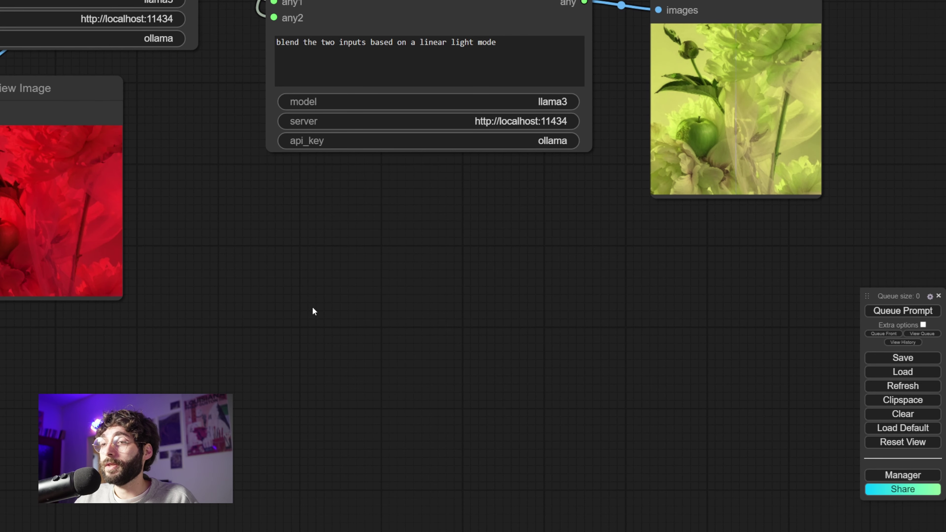
{"action": "double_click", "coordinate": [318, 258]}
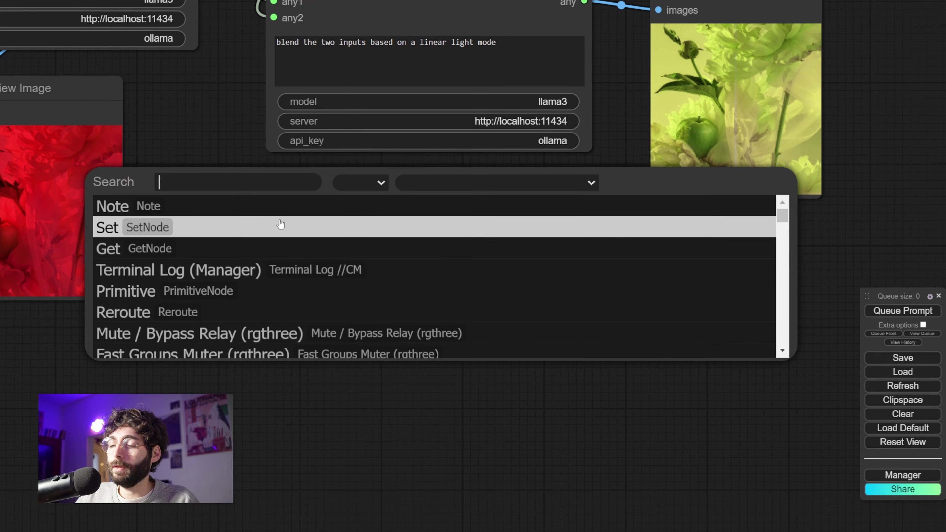
{"action": "type", "text": "any node"}
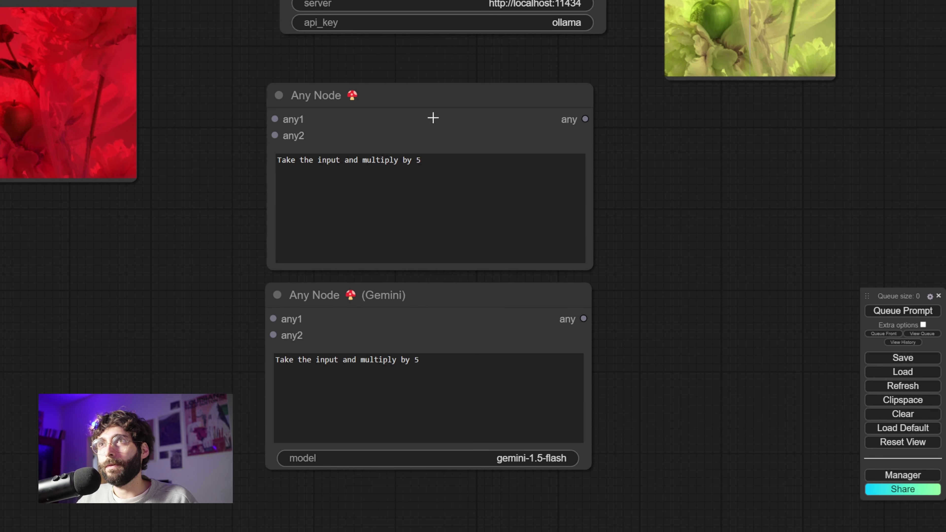
{"action": "left_click", "coordinate": [432, 118]}
{"action": "left_click", "coordinate": [439, 309]}
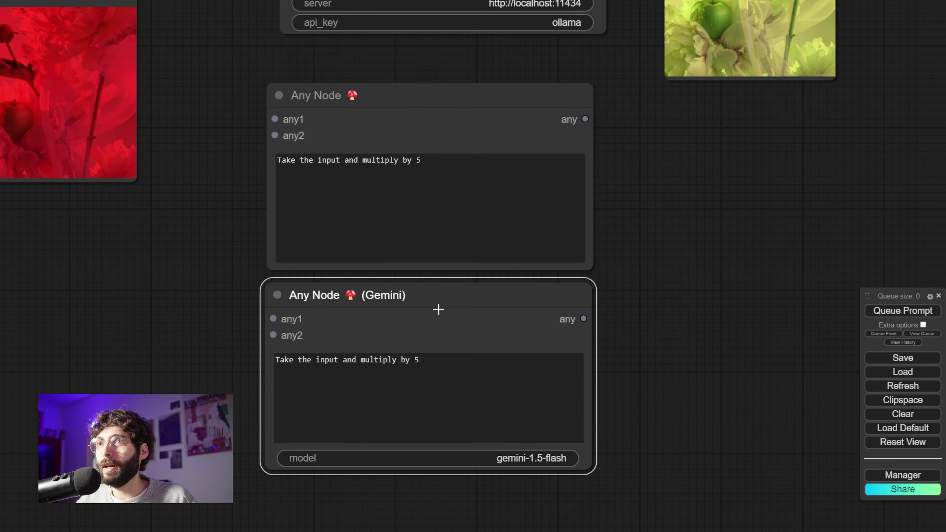
{"action": "left_click", "coordinate": [638, 316]}
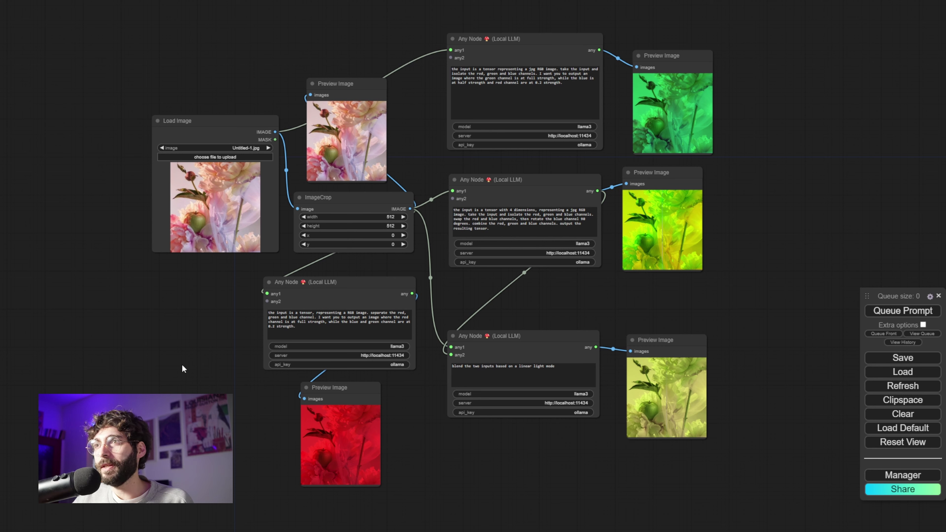
Step: Select the Any Node (Local LLM) that blends the two inputs in linear light mode
{"action": "left_click", "coordinate": [523, 343]}
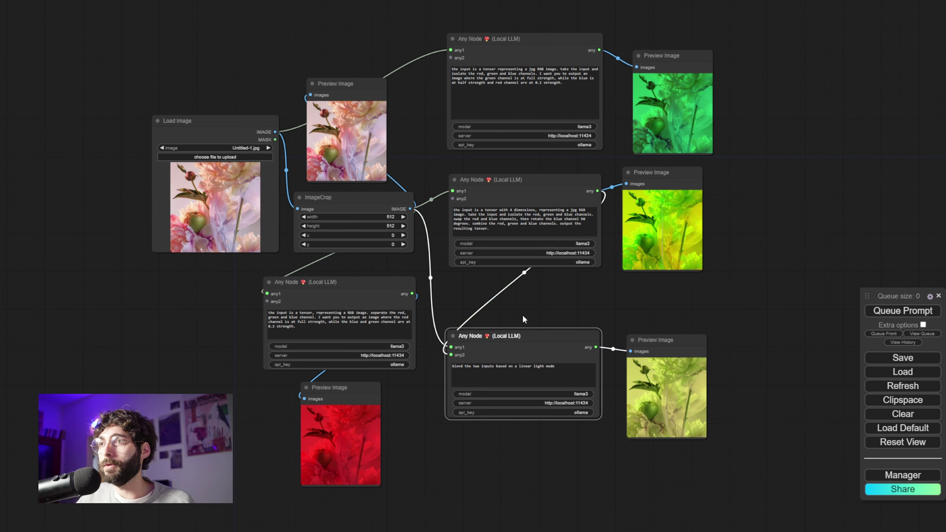